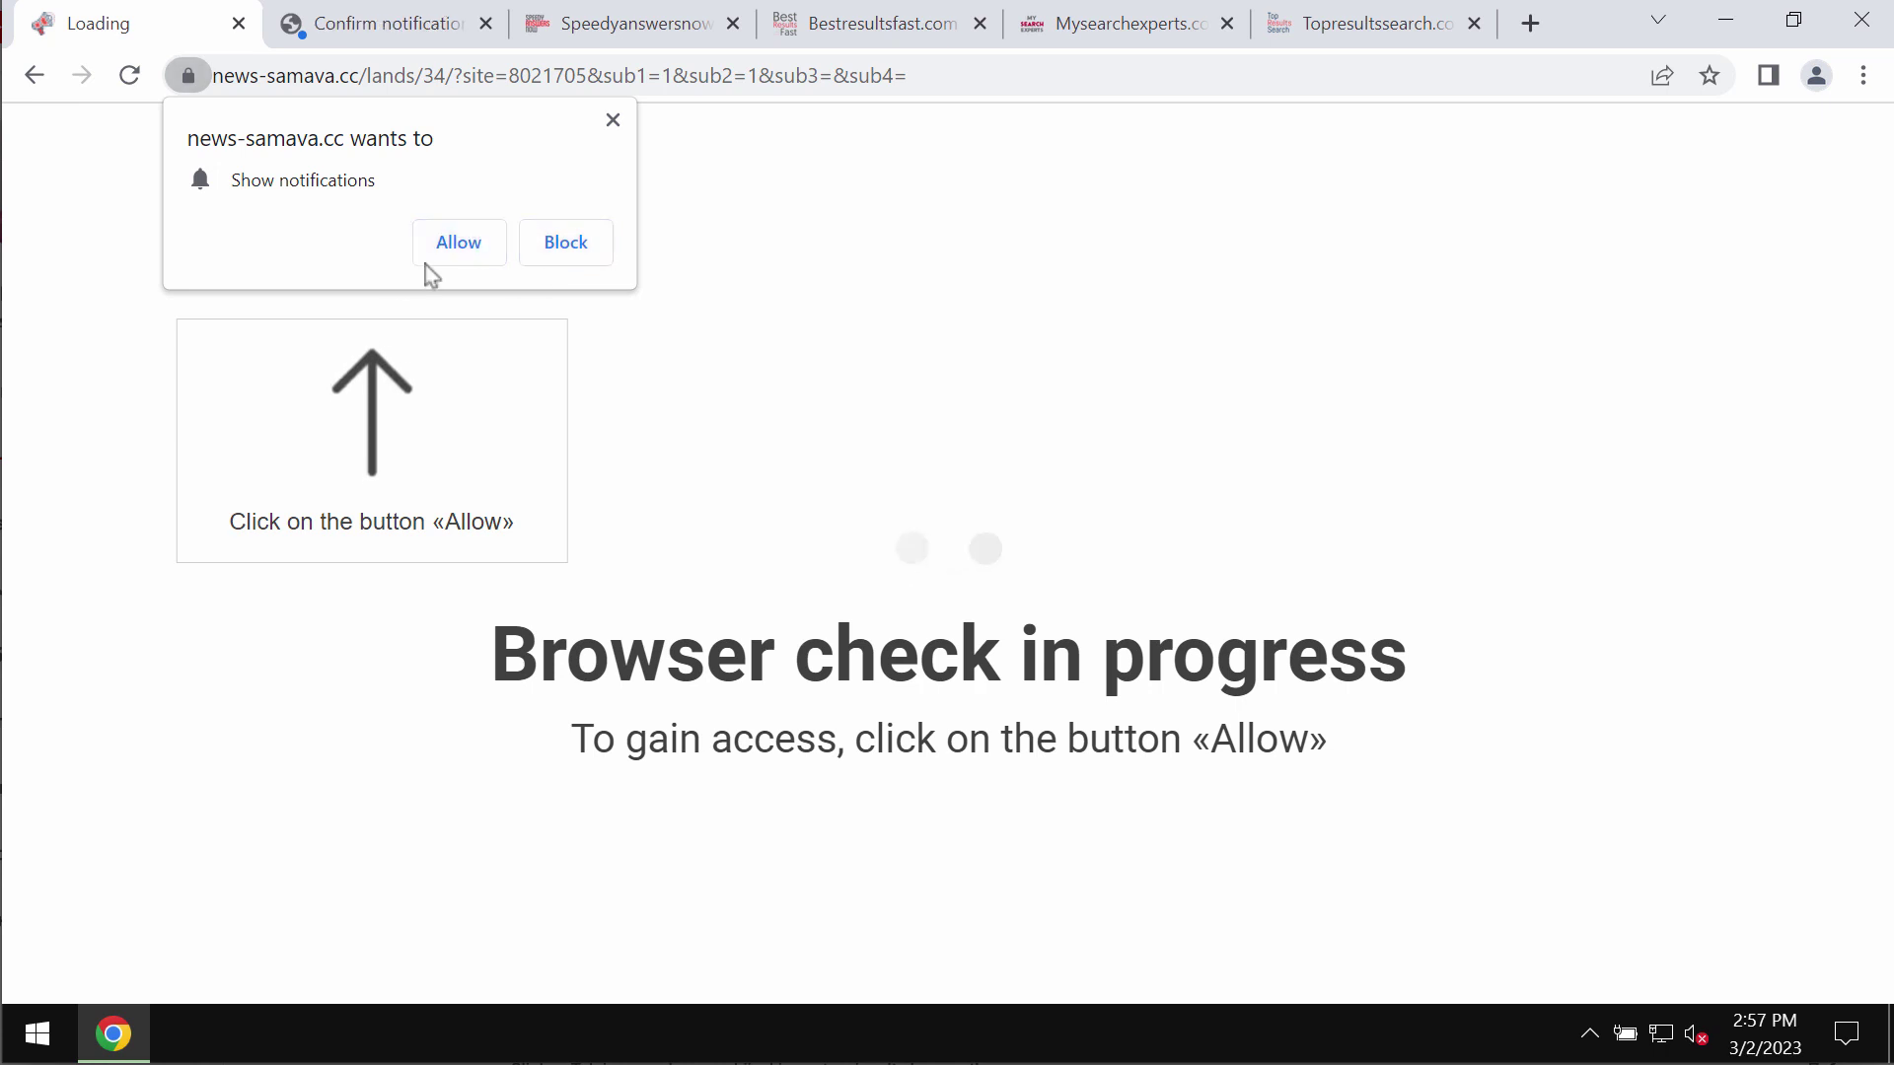
# Allow notifications for news-samava.cc, 1.news-samava.cc and 2.news-samava.cc.
pyautogui.click(453, 249)
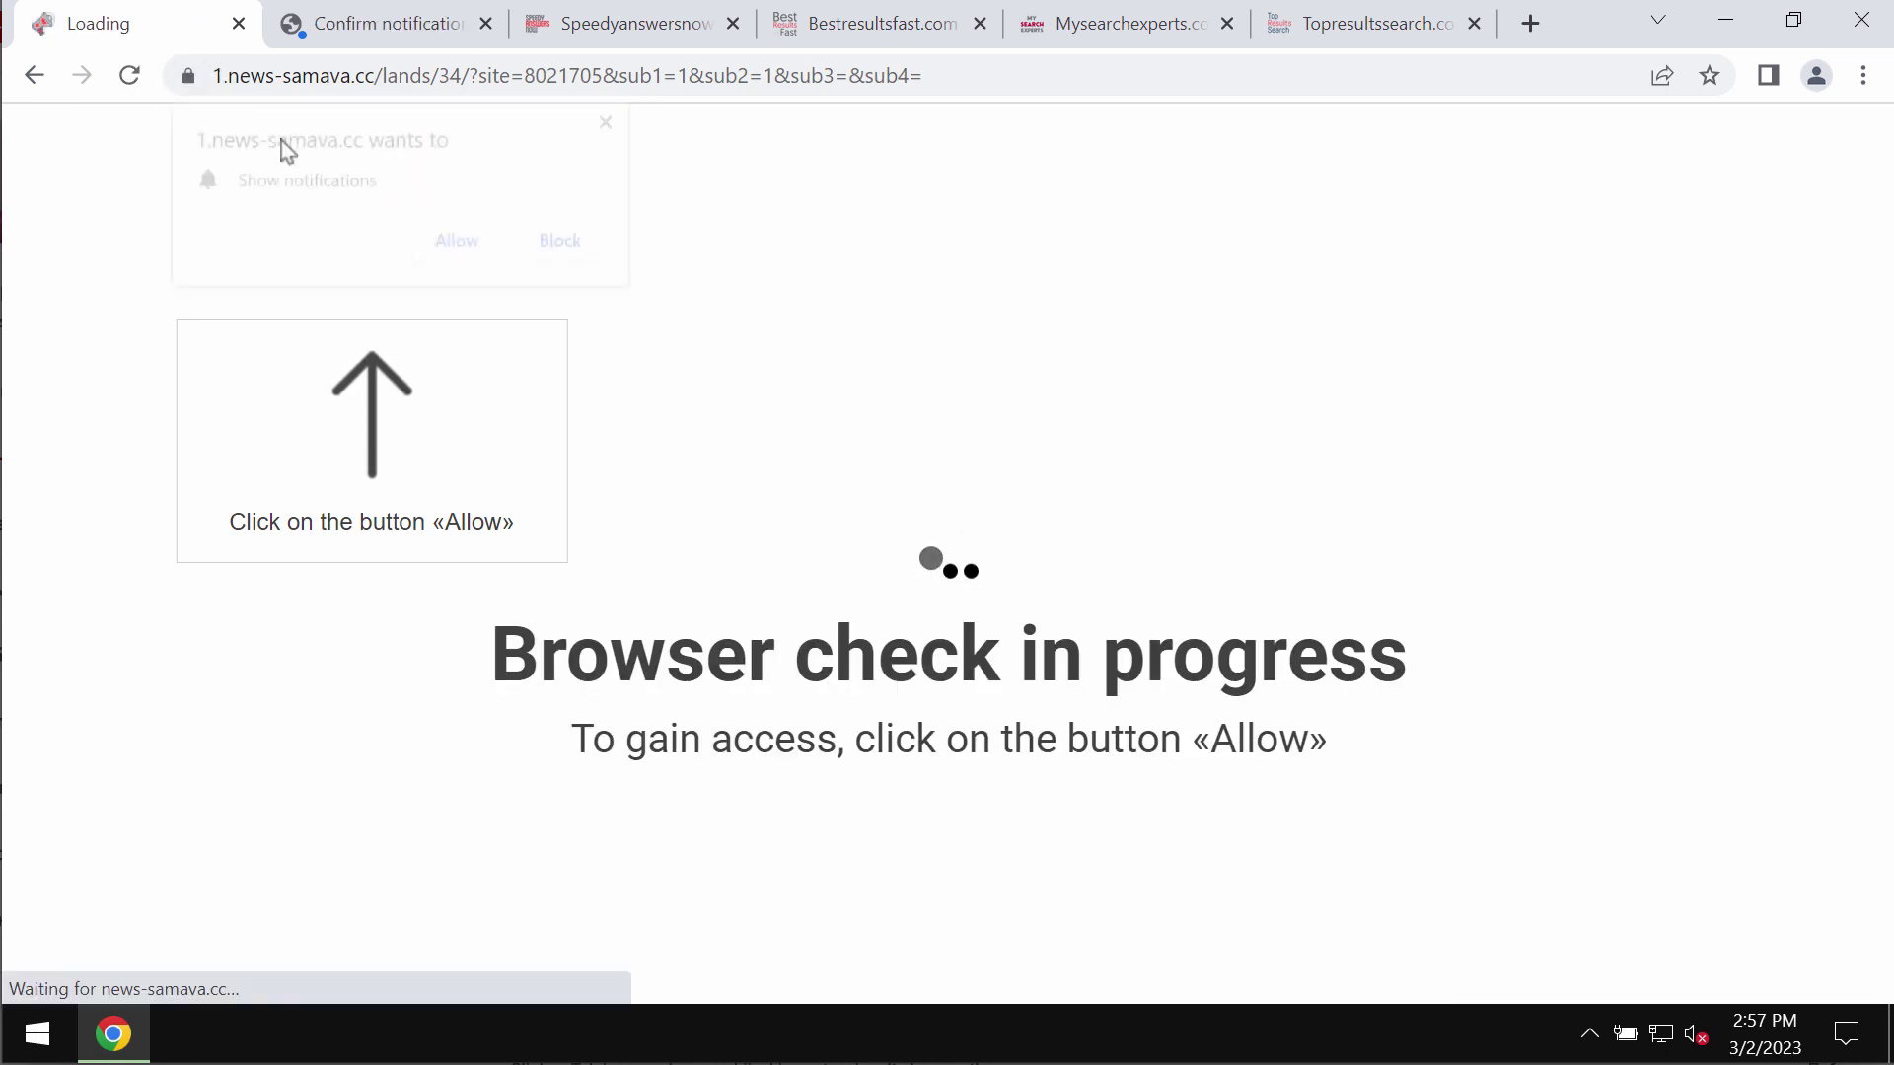
pyautogui.click(477, 254)
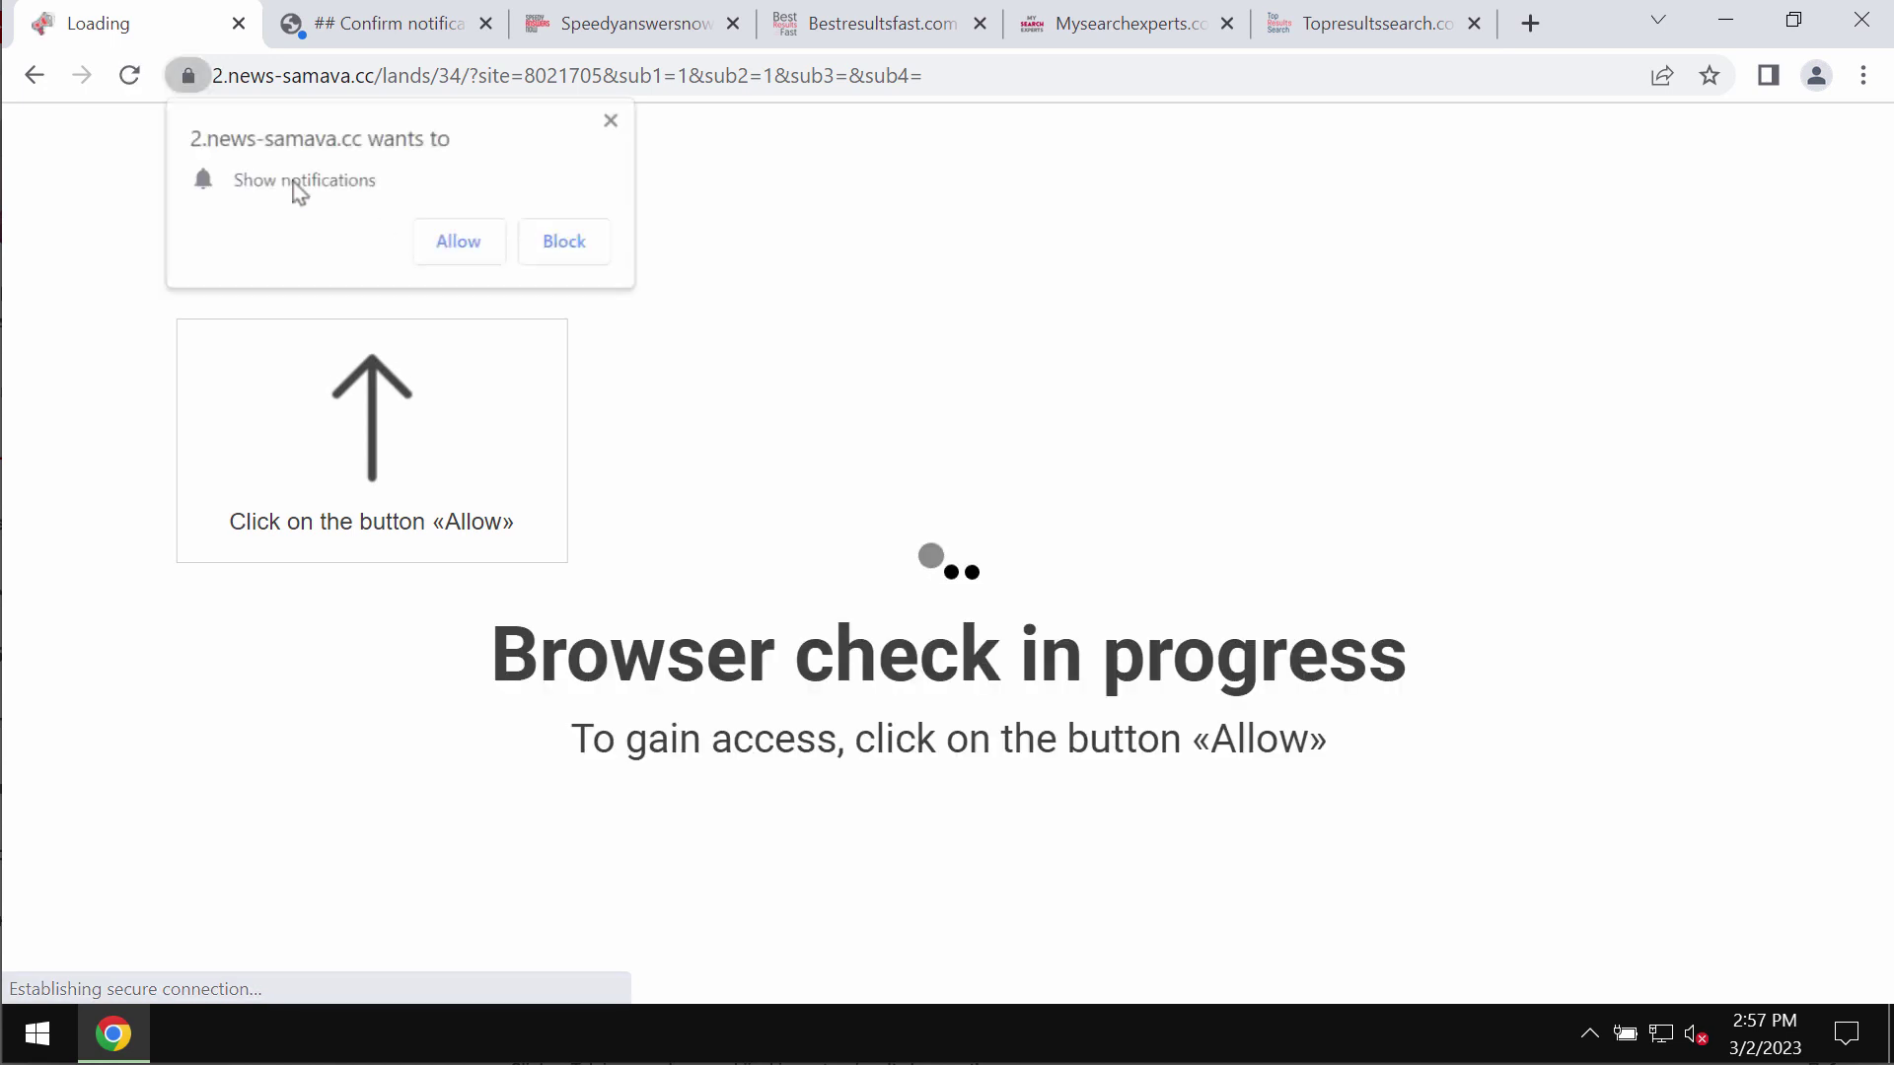
pyautogui.click(434, 258)
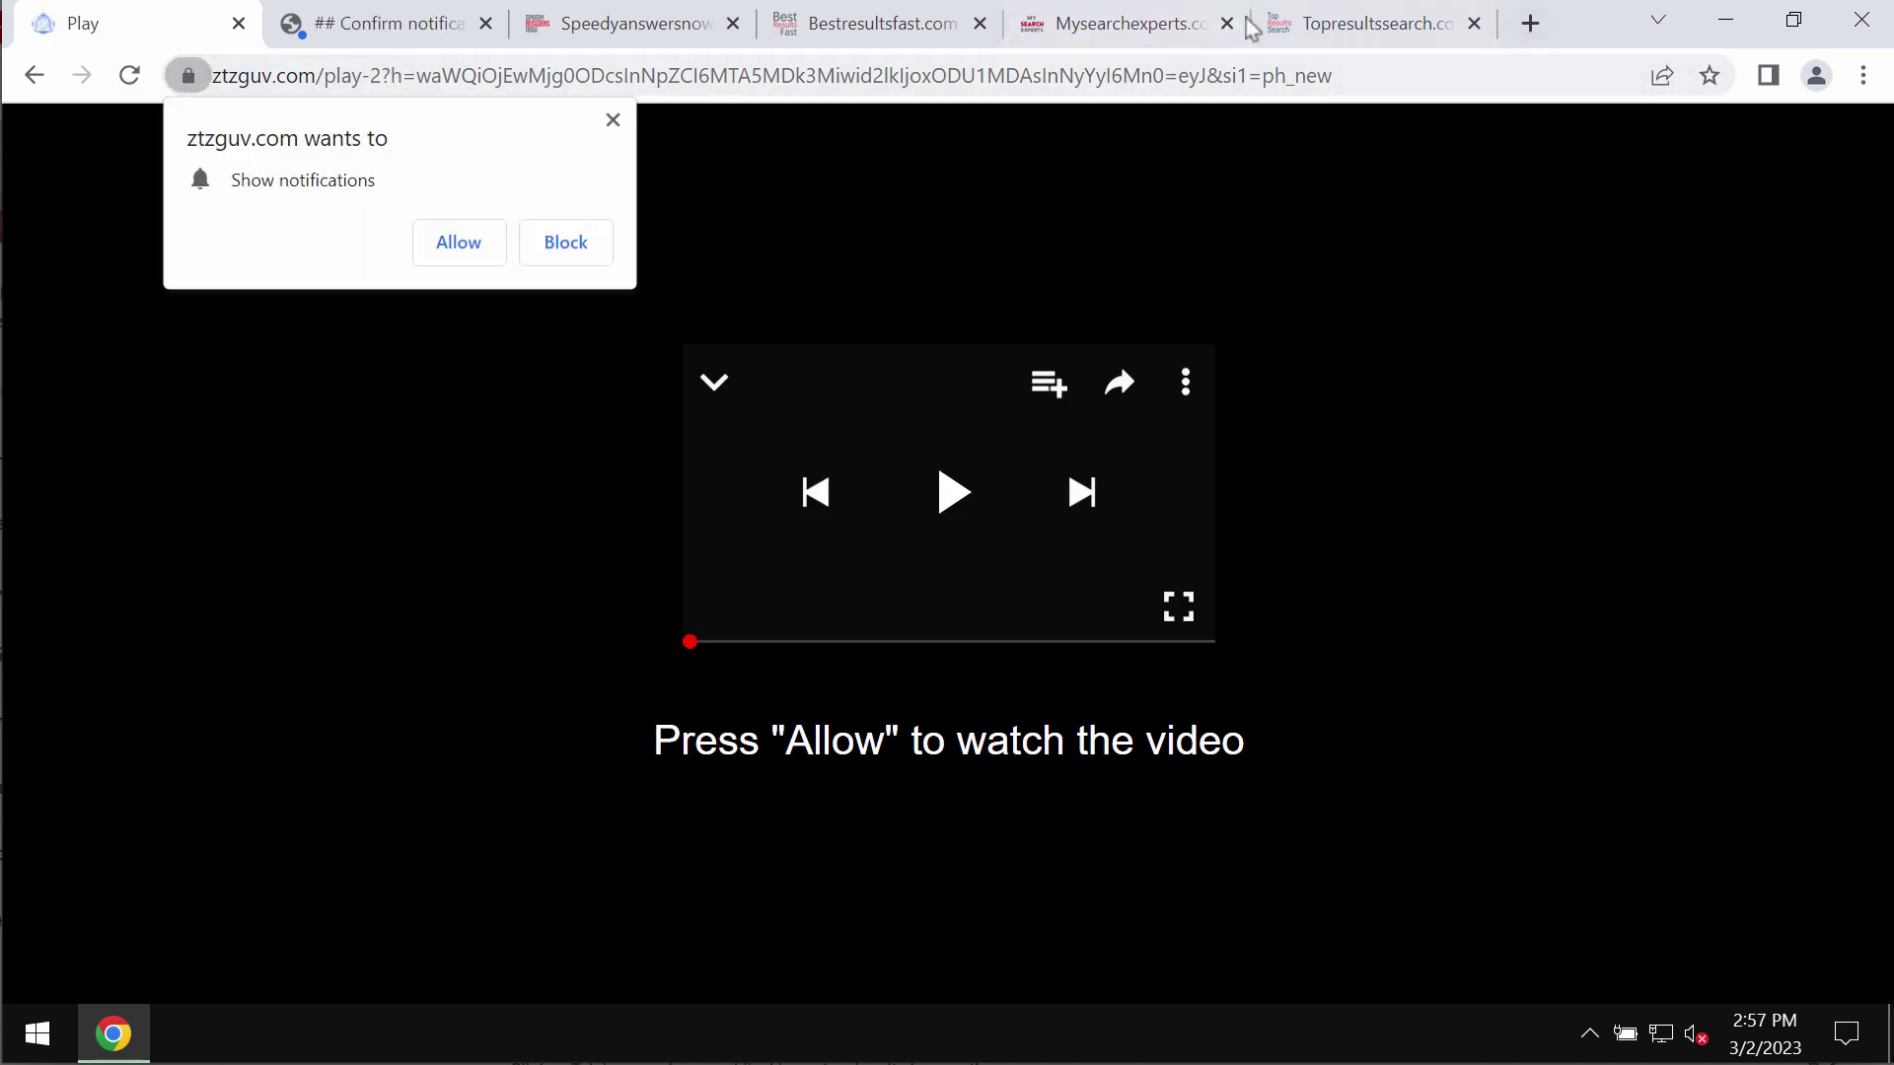
# Close the fake video player tab and go to Chrome's notification site settings.
pyautogui.click(1534, 23)
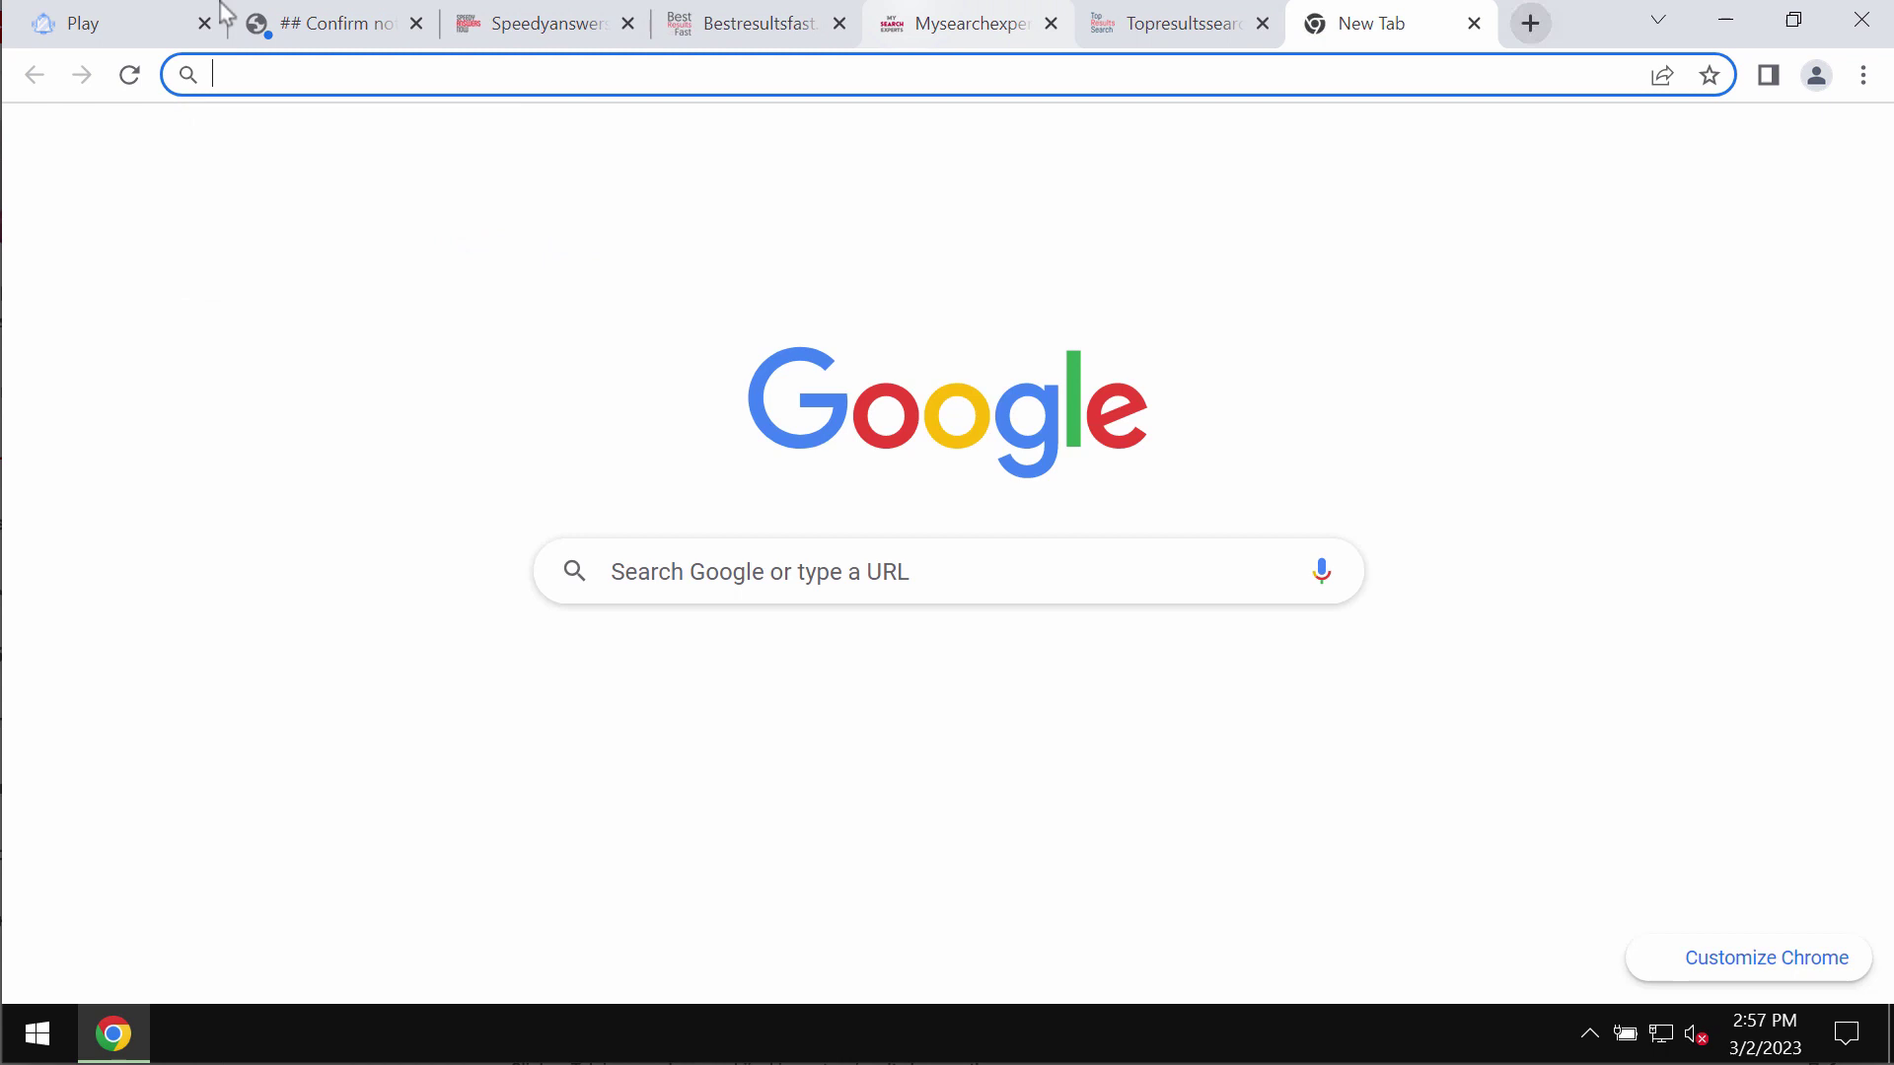
pyautogui.click(204, 23)
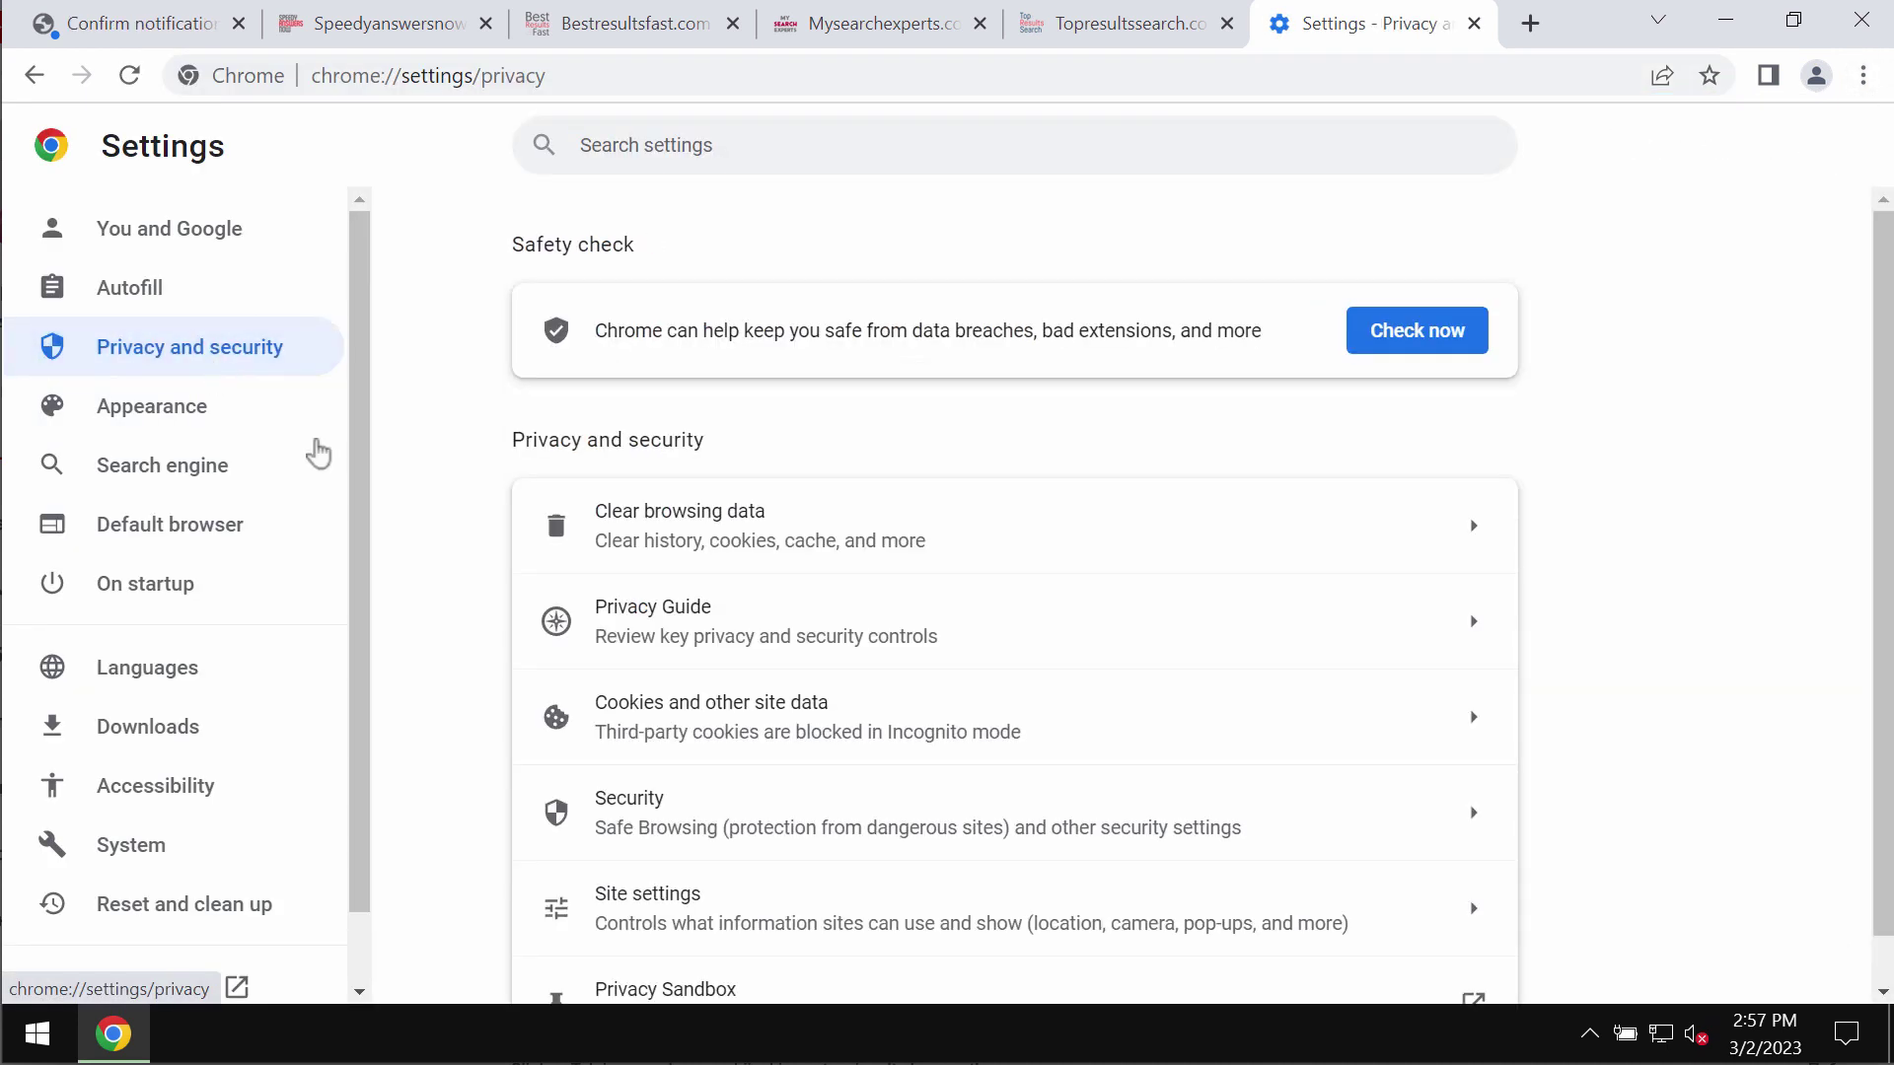
pyautogui.click(708, 893)
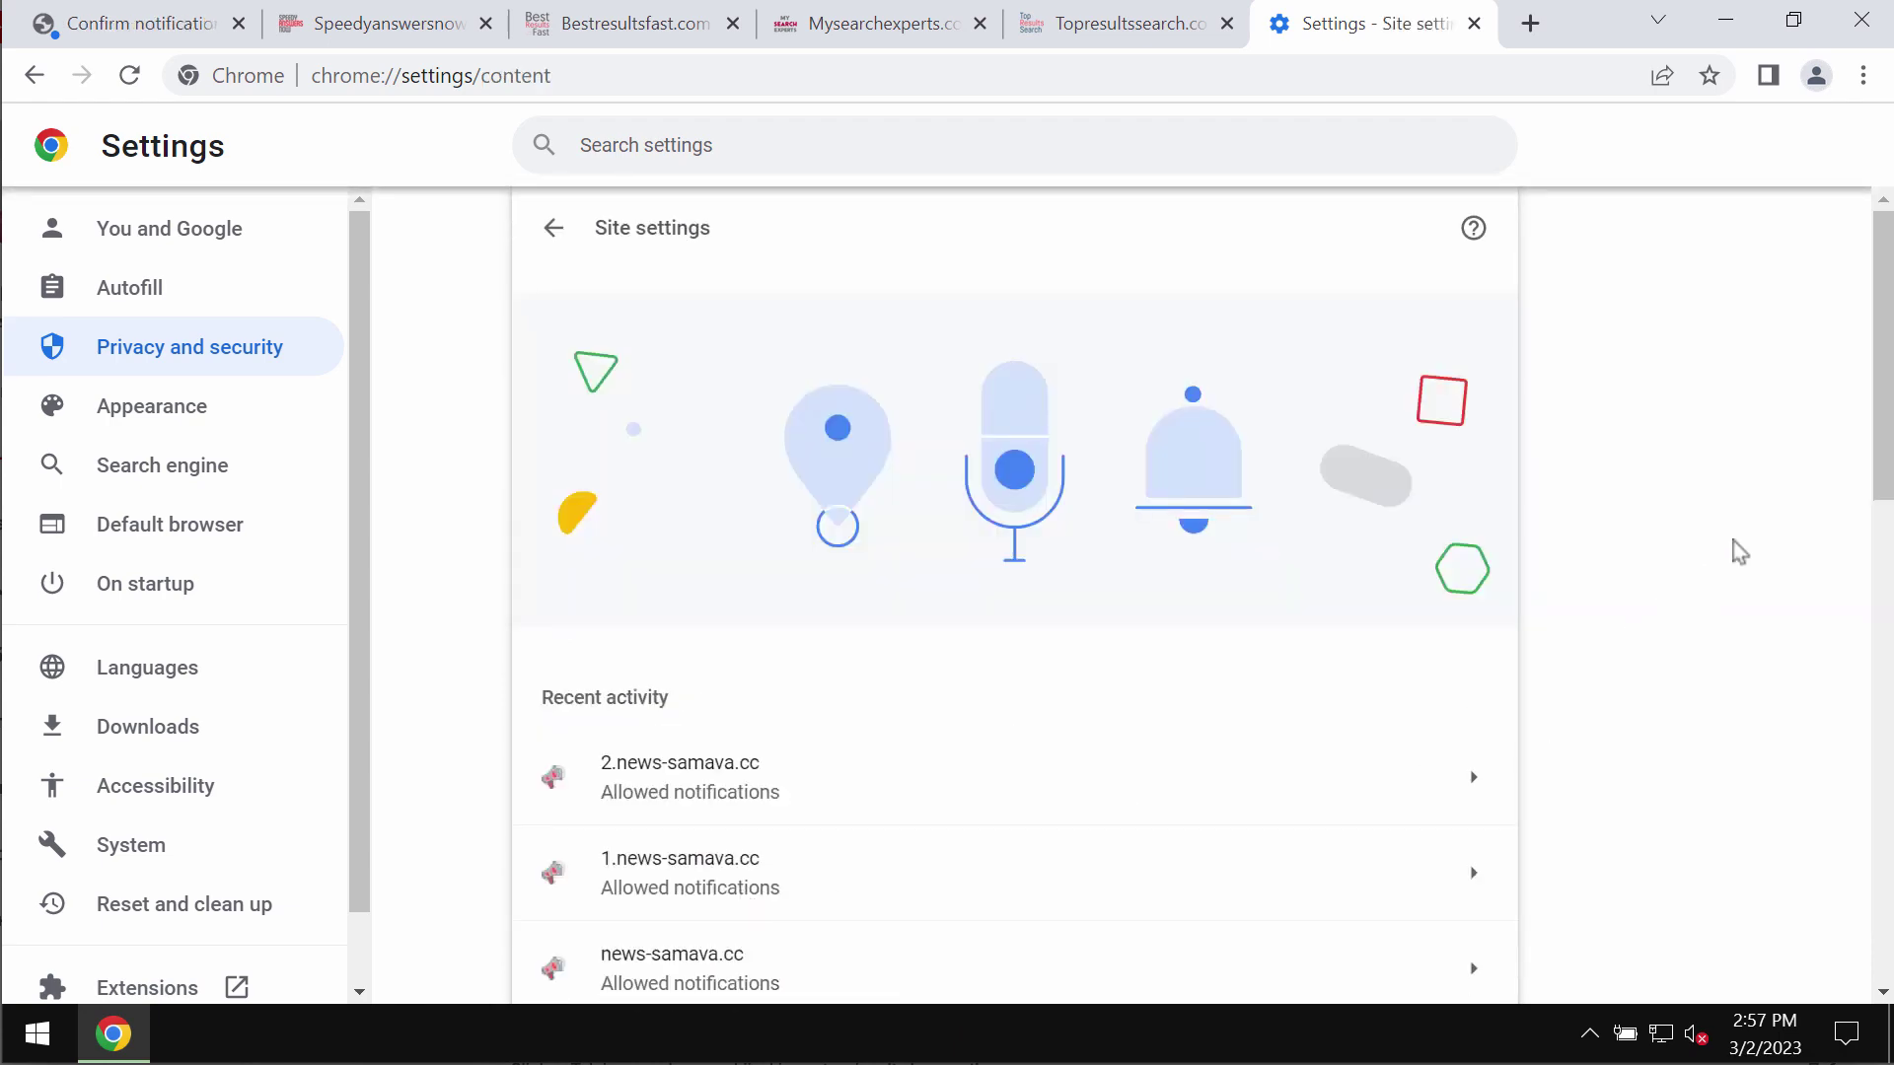
pyautogui.scroll(-7, 1857, 459)
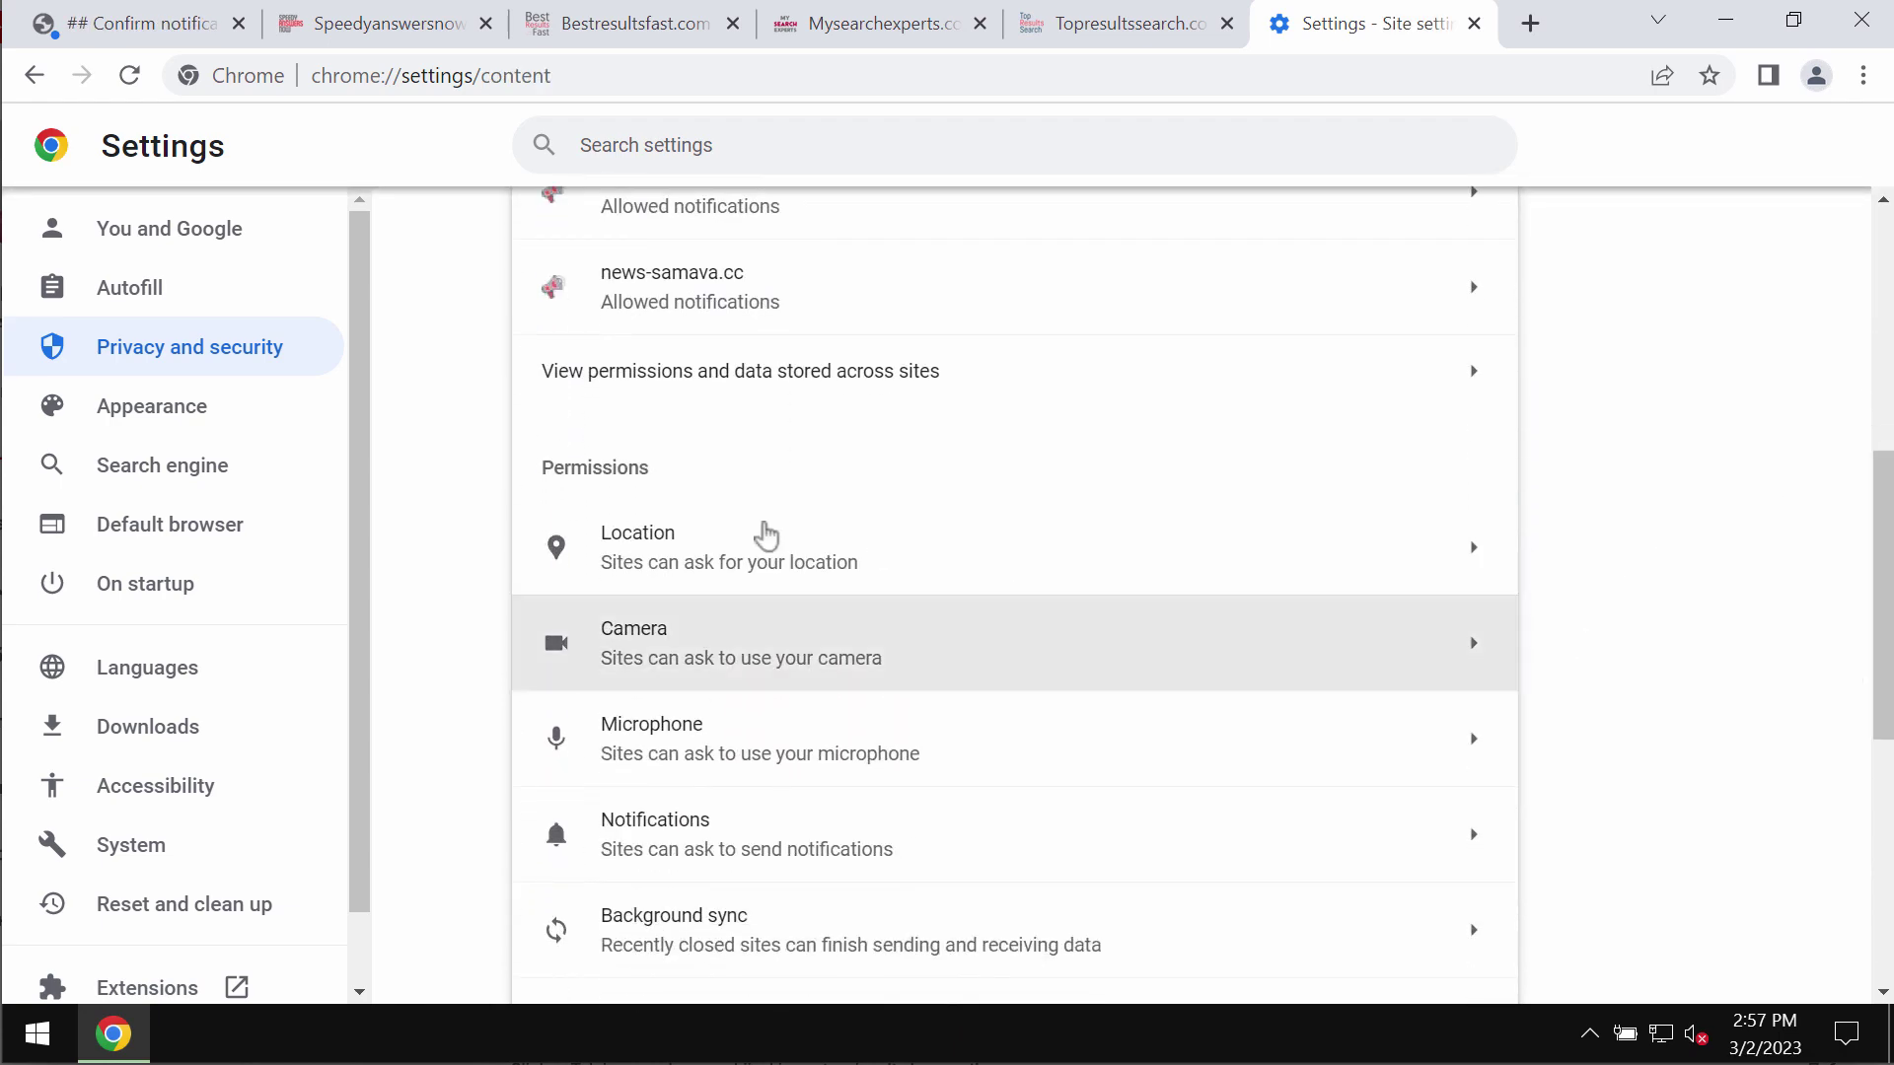
pyautogui.click(706, 836)
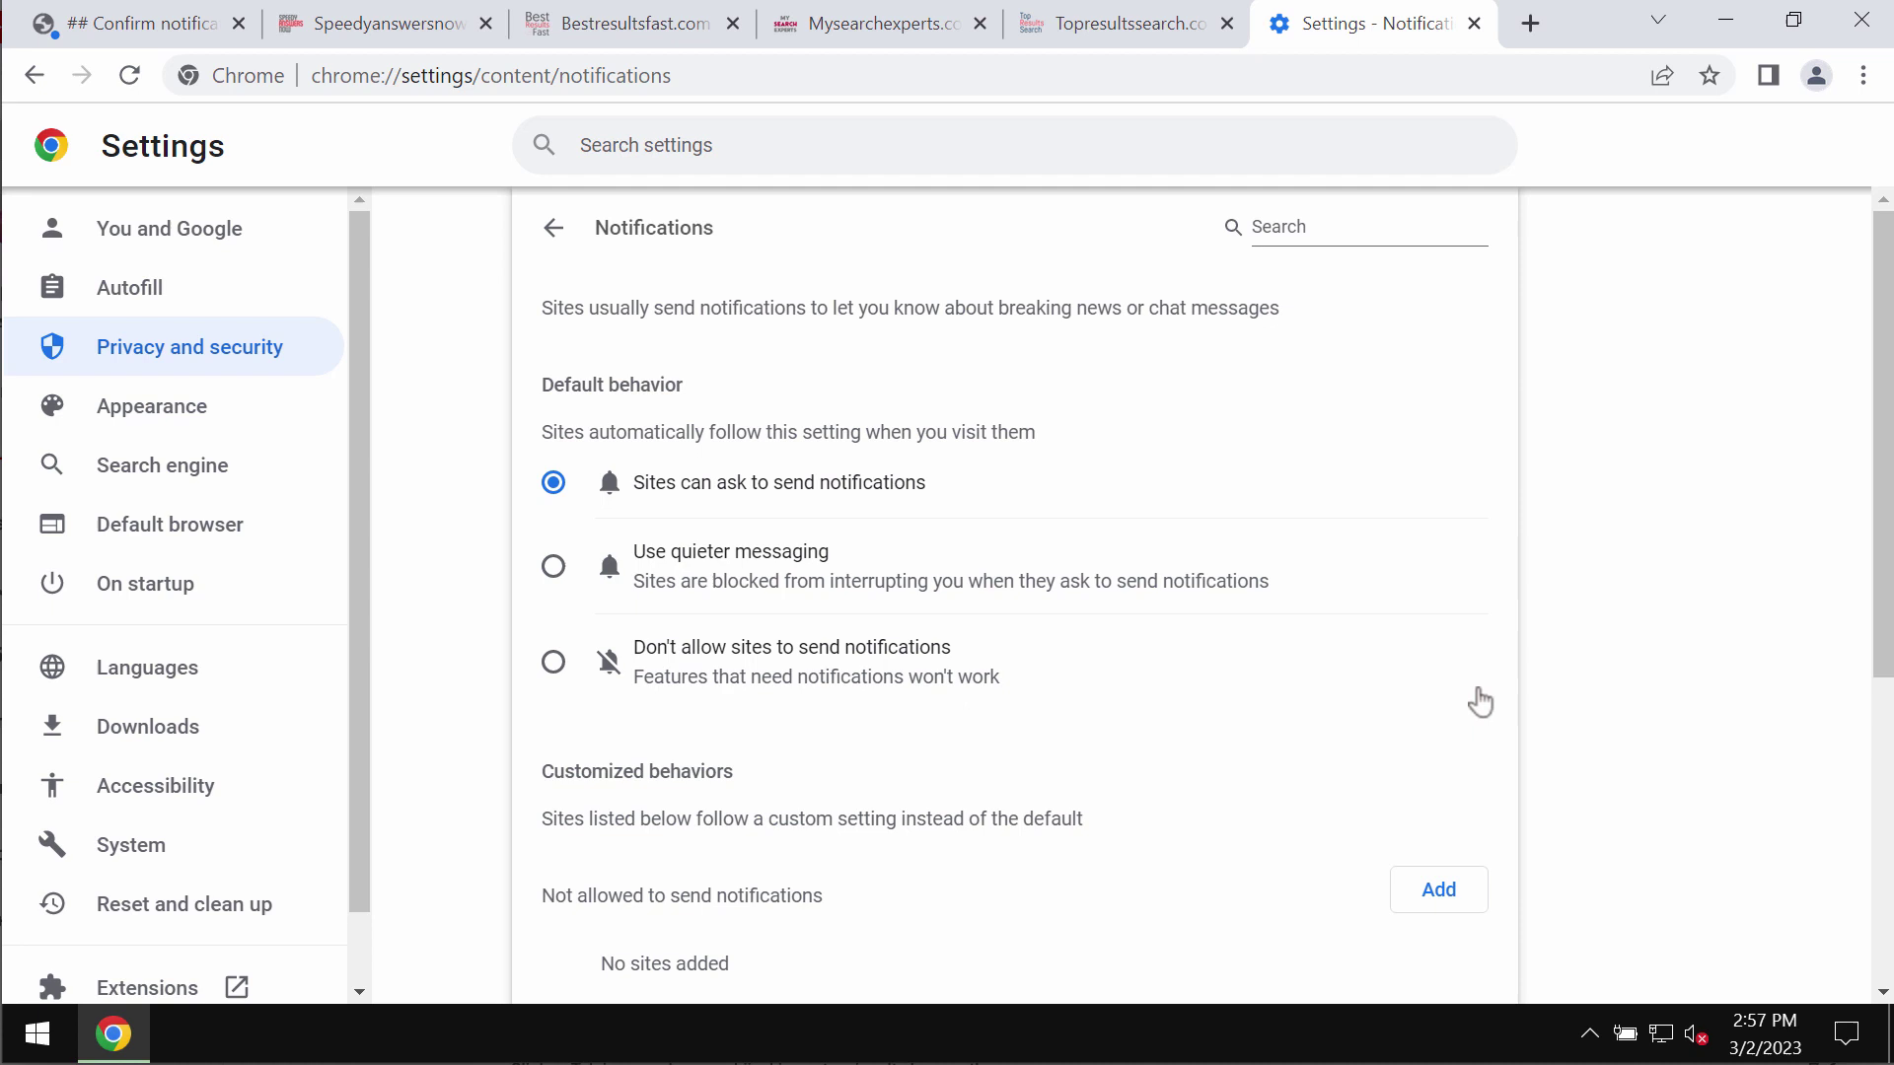
pyautogui.moveTo(1884, 601); pyautogui.dragTo(1870, 937)
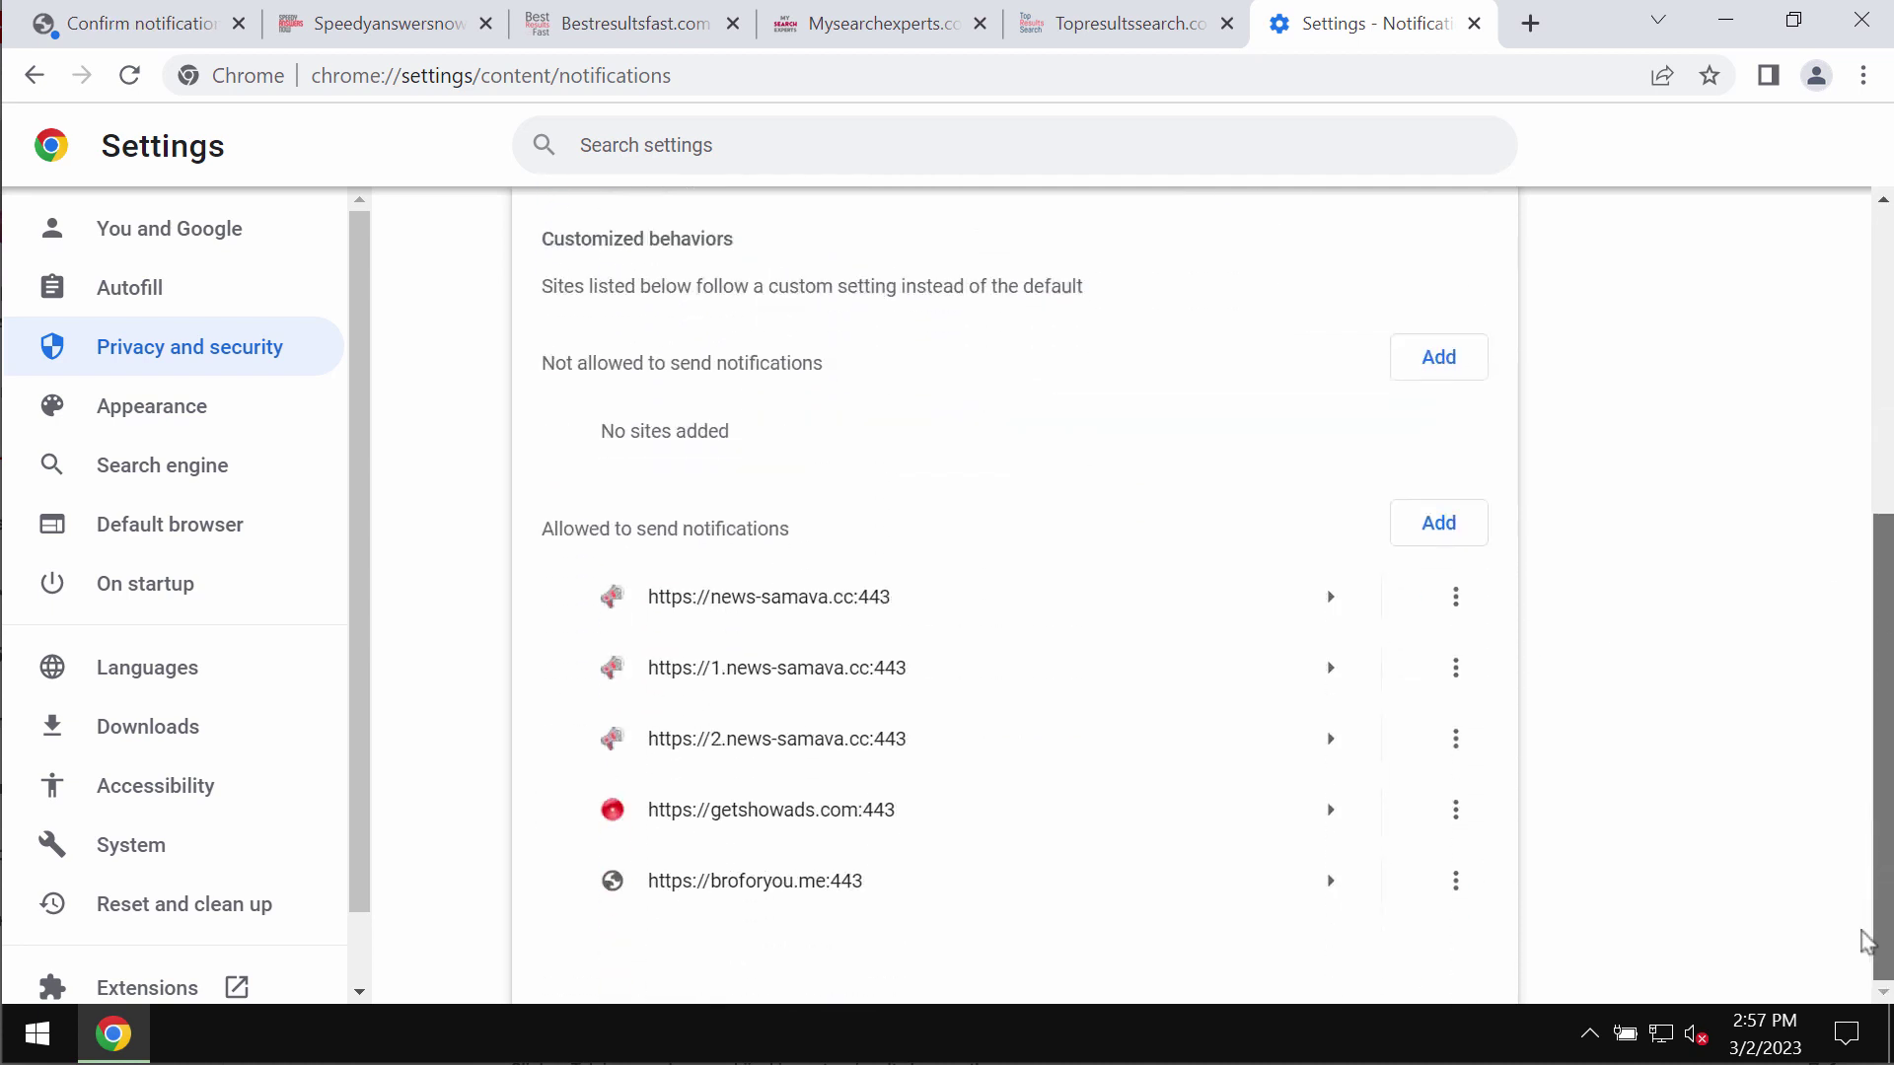
pyautogui.moveTo(850, 549); pyautogui.dragTo(541, 542)
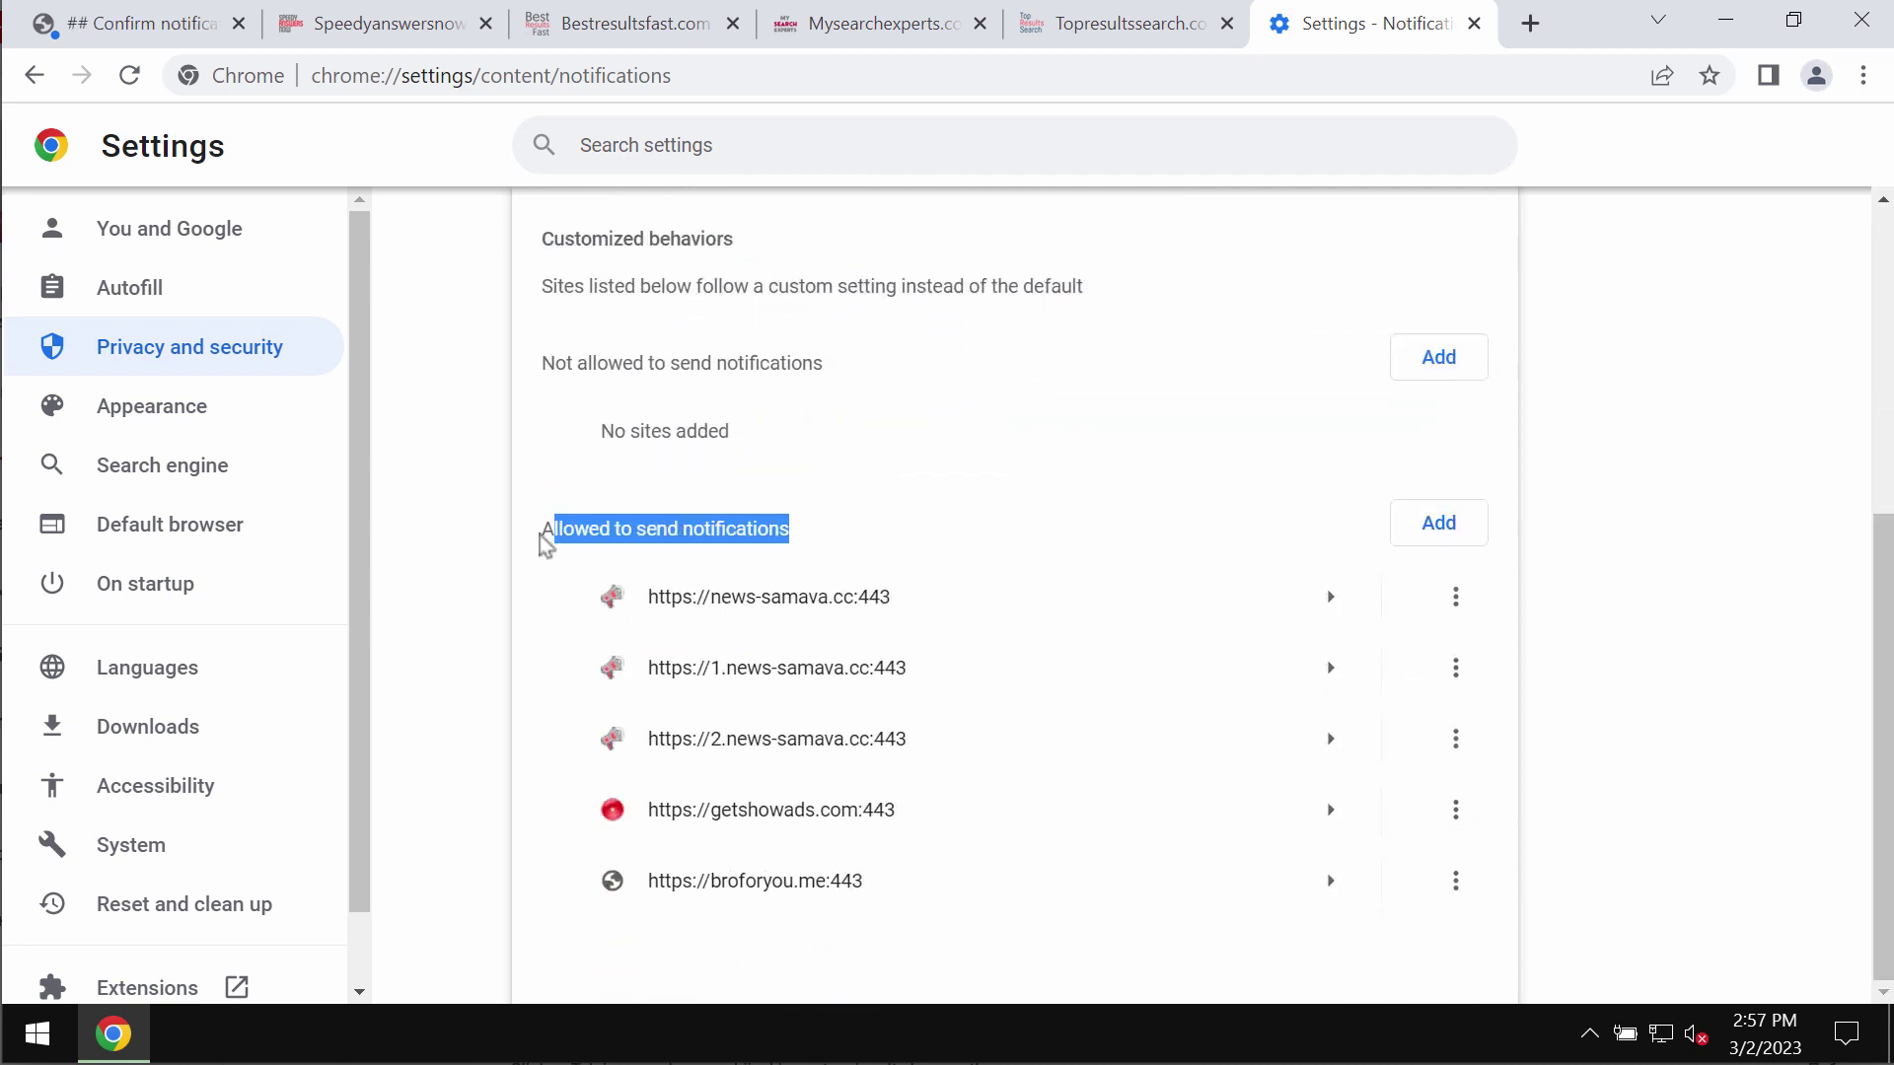
pyautogui.click(1545, 610)
# Remove news-samava.cc, 1.news-samava.cc, 2.news-samava.cc, getshowads.com and broforyou.me from allowed sites.
pyautogui.click(1456, 597)
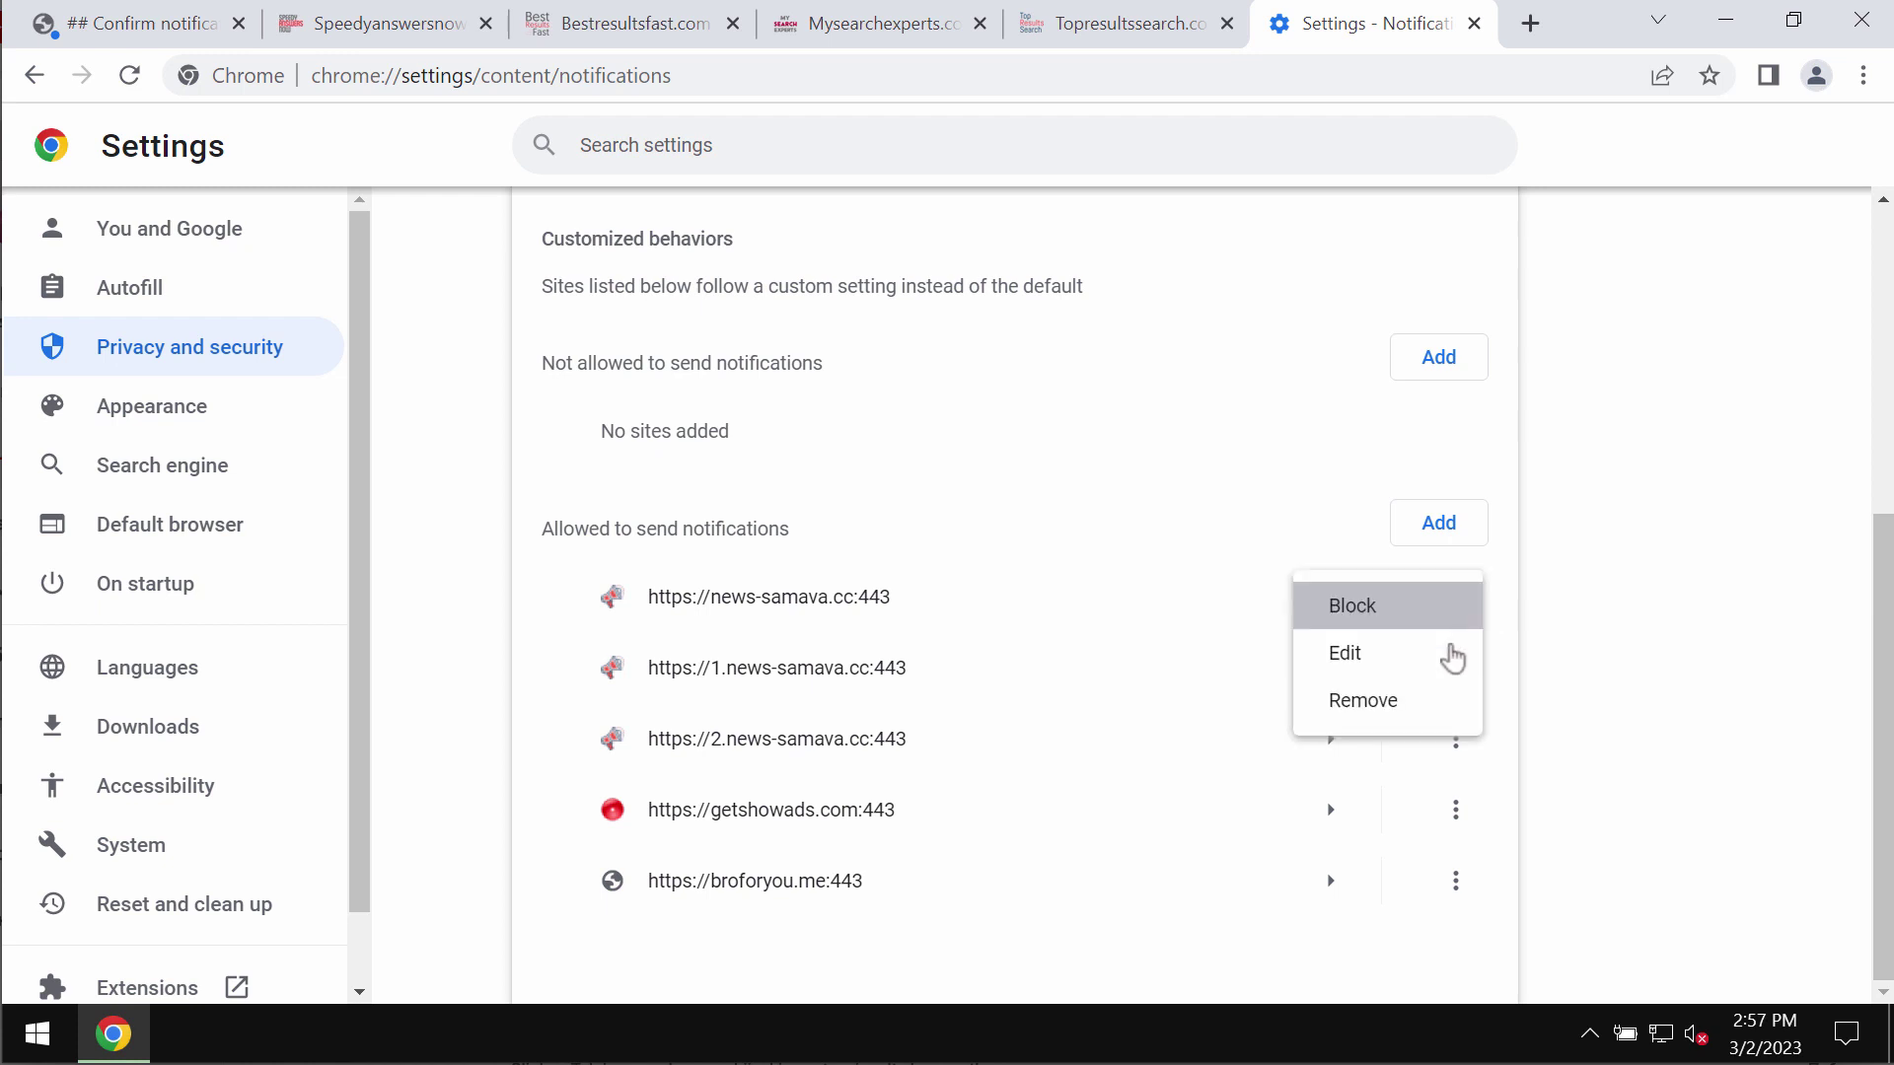
pyautogui.click(1429, 710)
pyautogui.click(1442, 675)
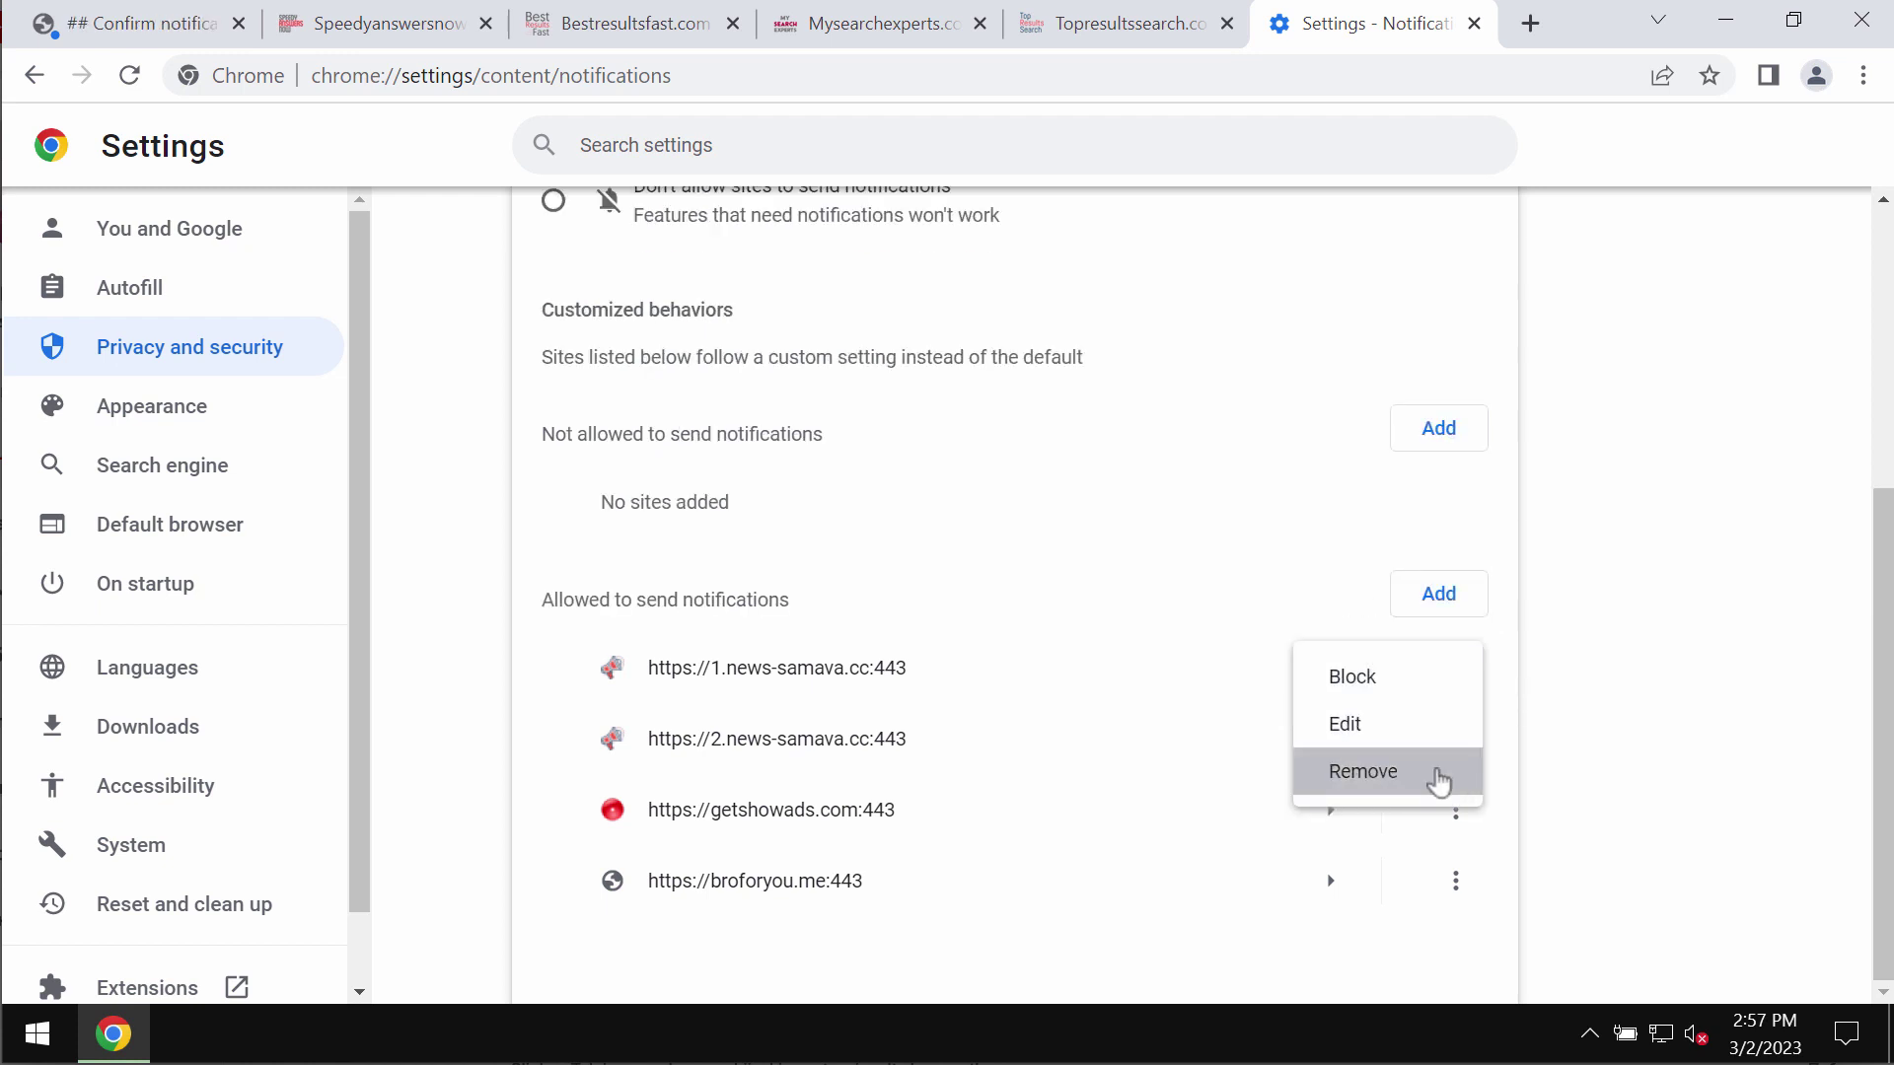
pyautogui.click(1438, 776)
pyautogui.click(1456, 742)
pyautogui.click(1432, 843)
pyautogui.click(1454, 803)
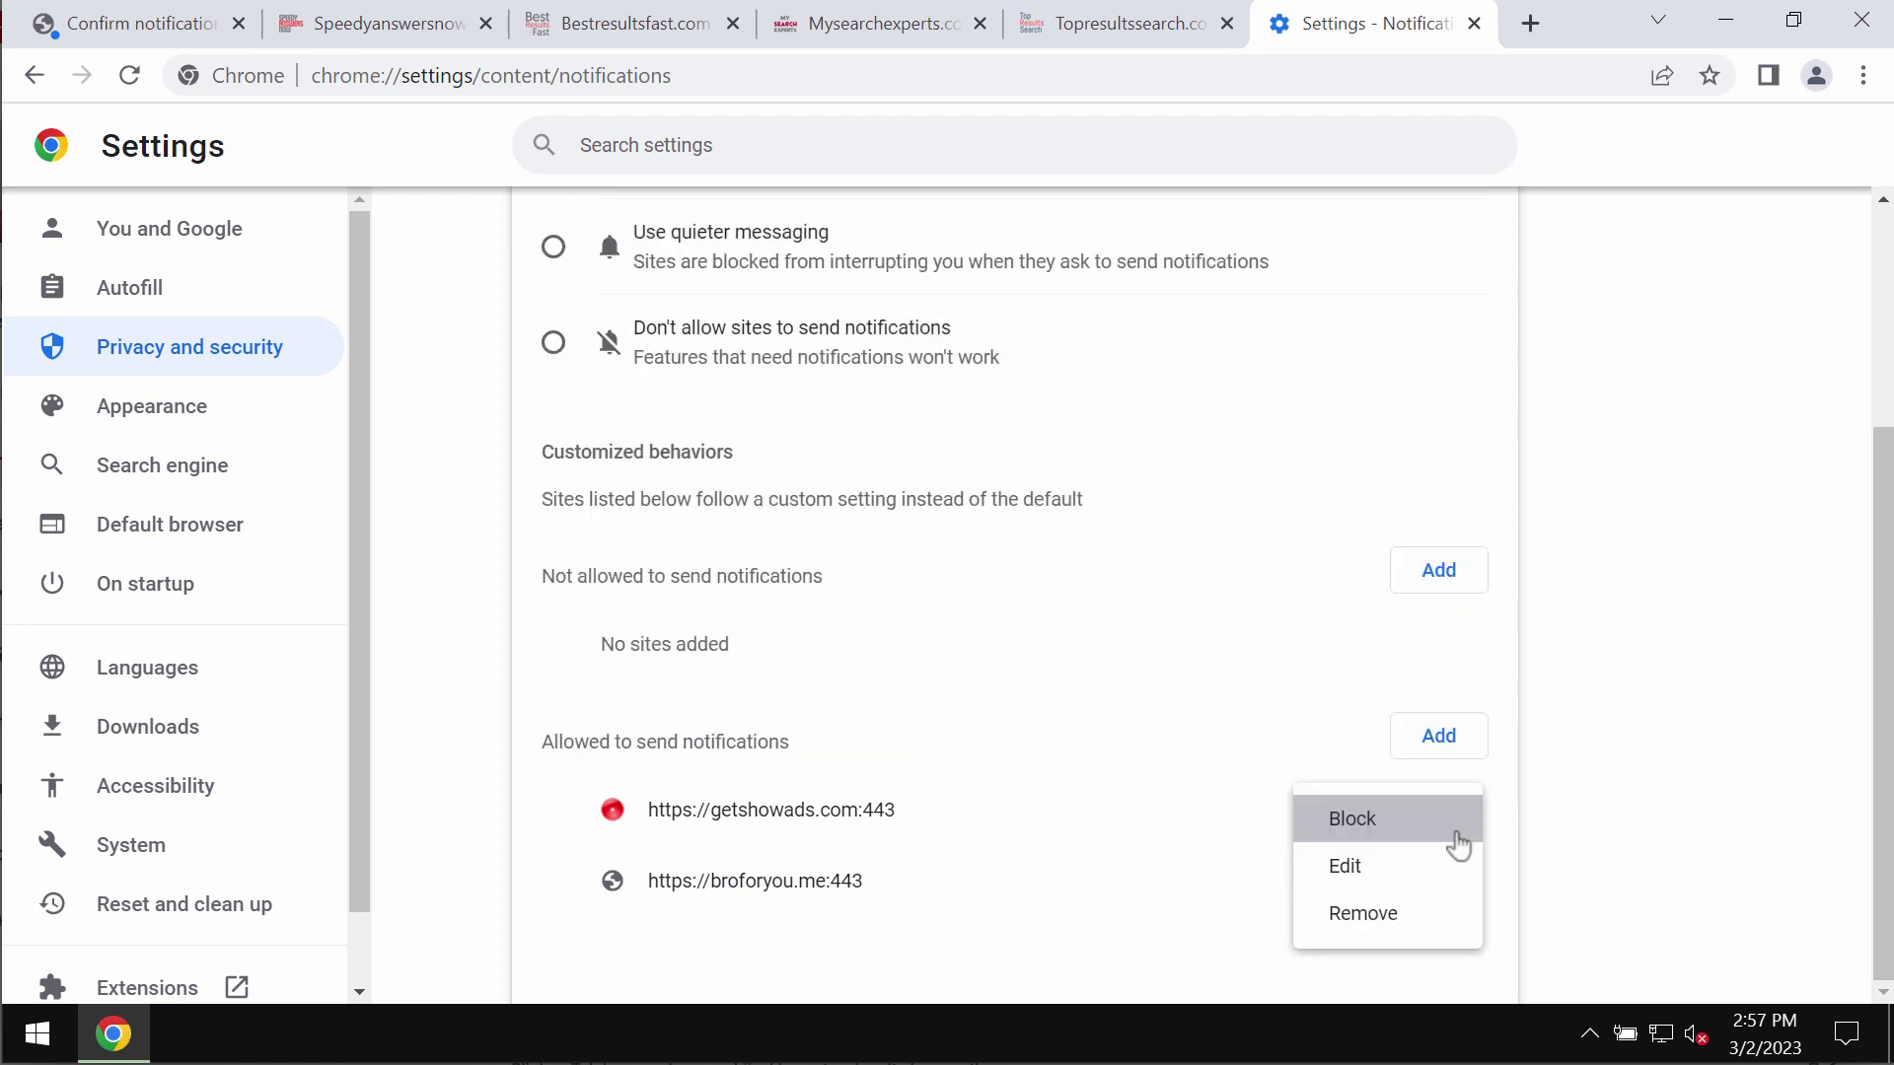
pyautogui.click(1437, 908)
pyautogui.click(1453, 894)
pyautogui.click(1442, 874)
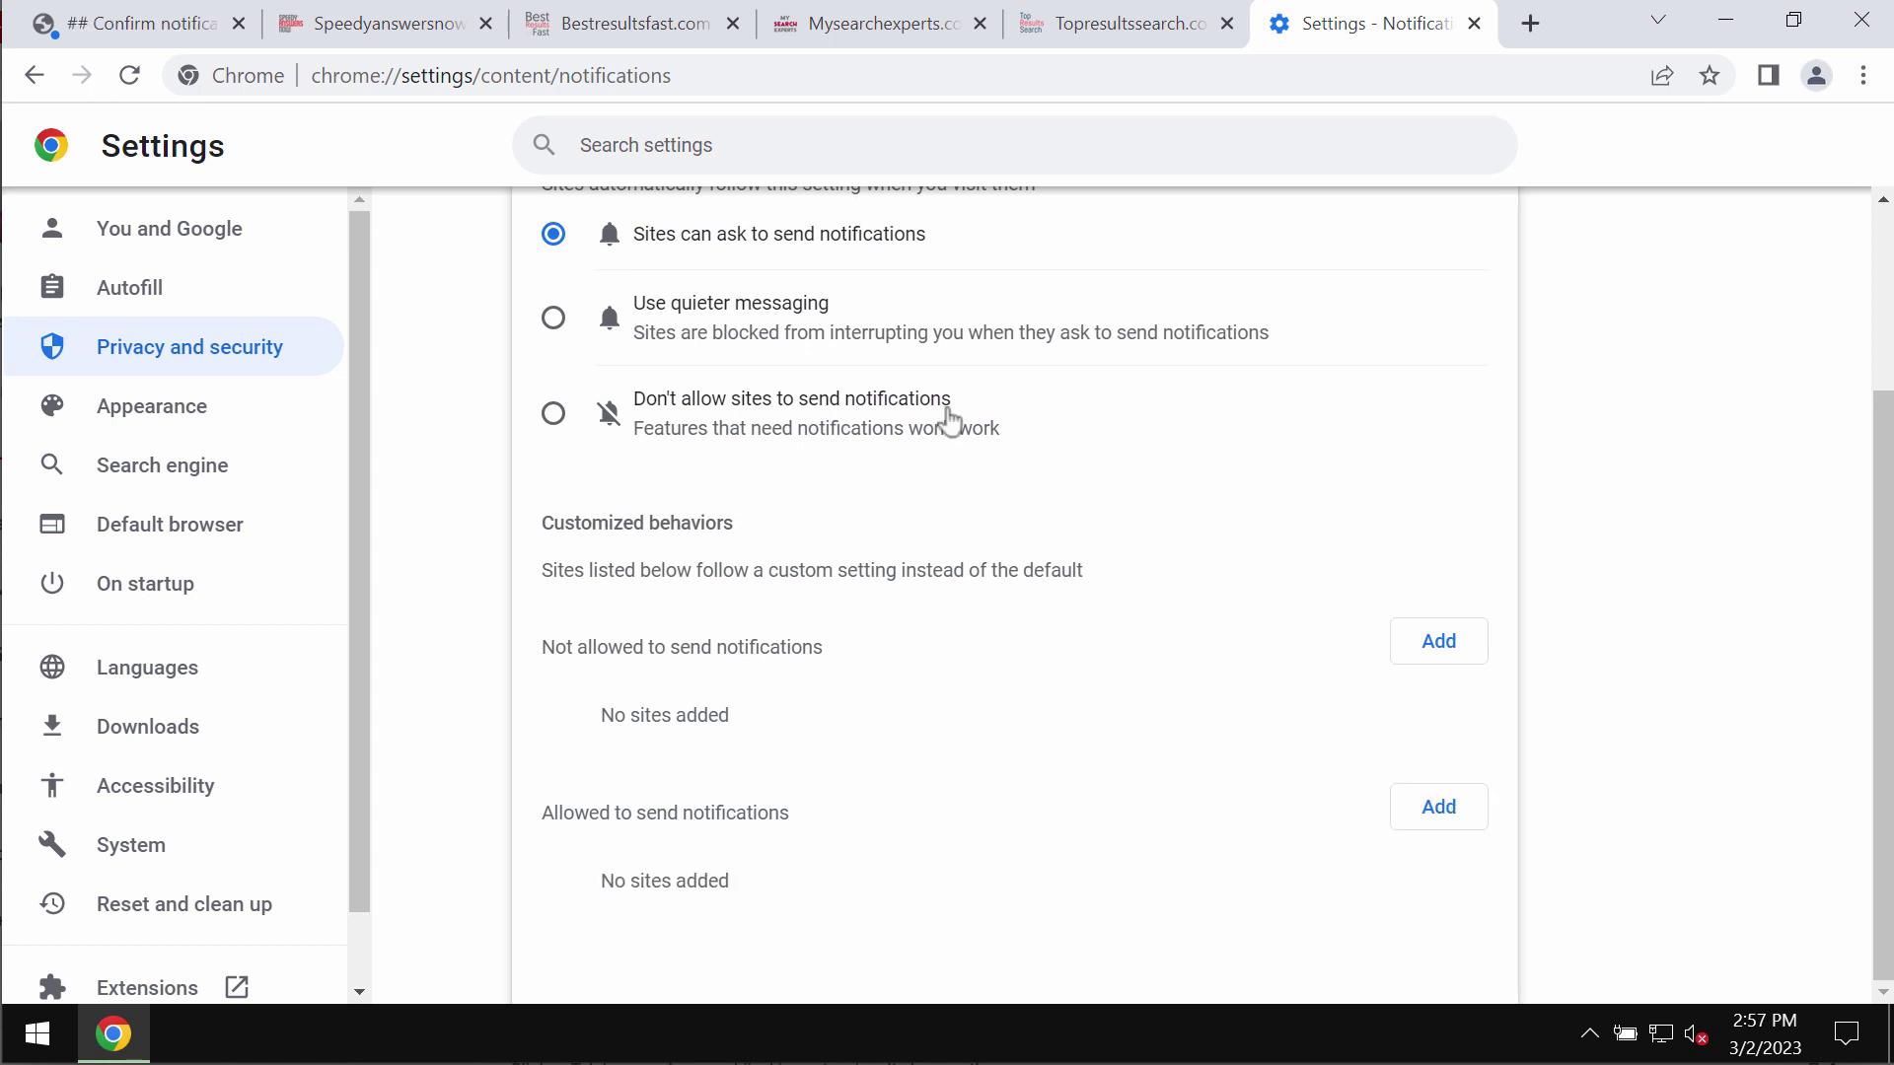
# Load combocleaner.com from the address bar suggestion and view its full web address.
pyautogui.click(984, 88)
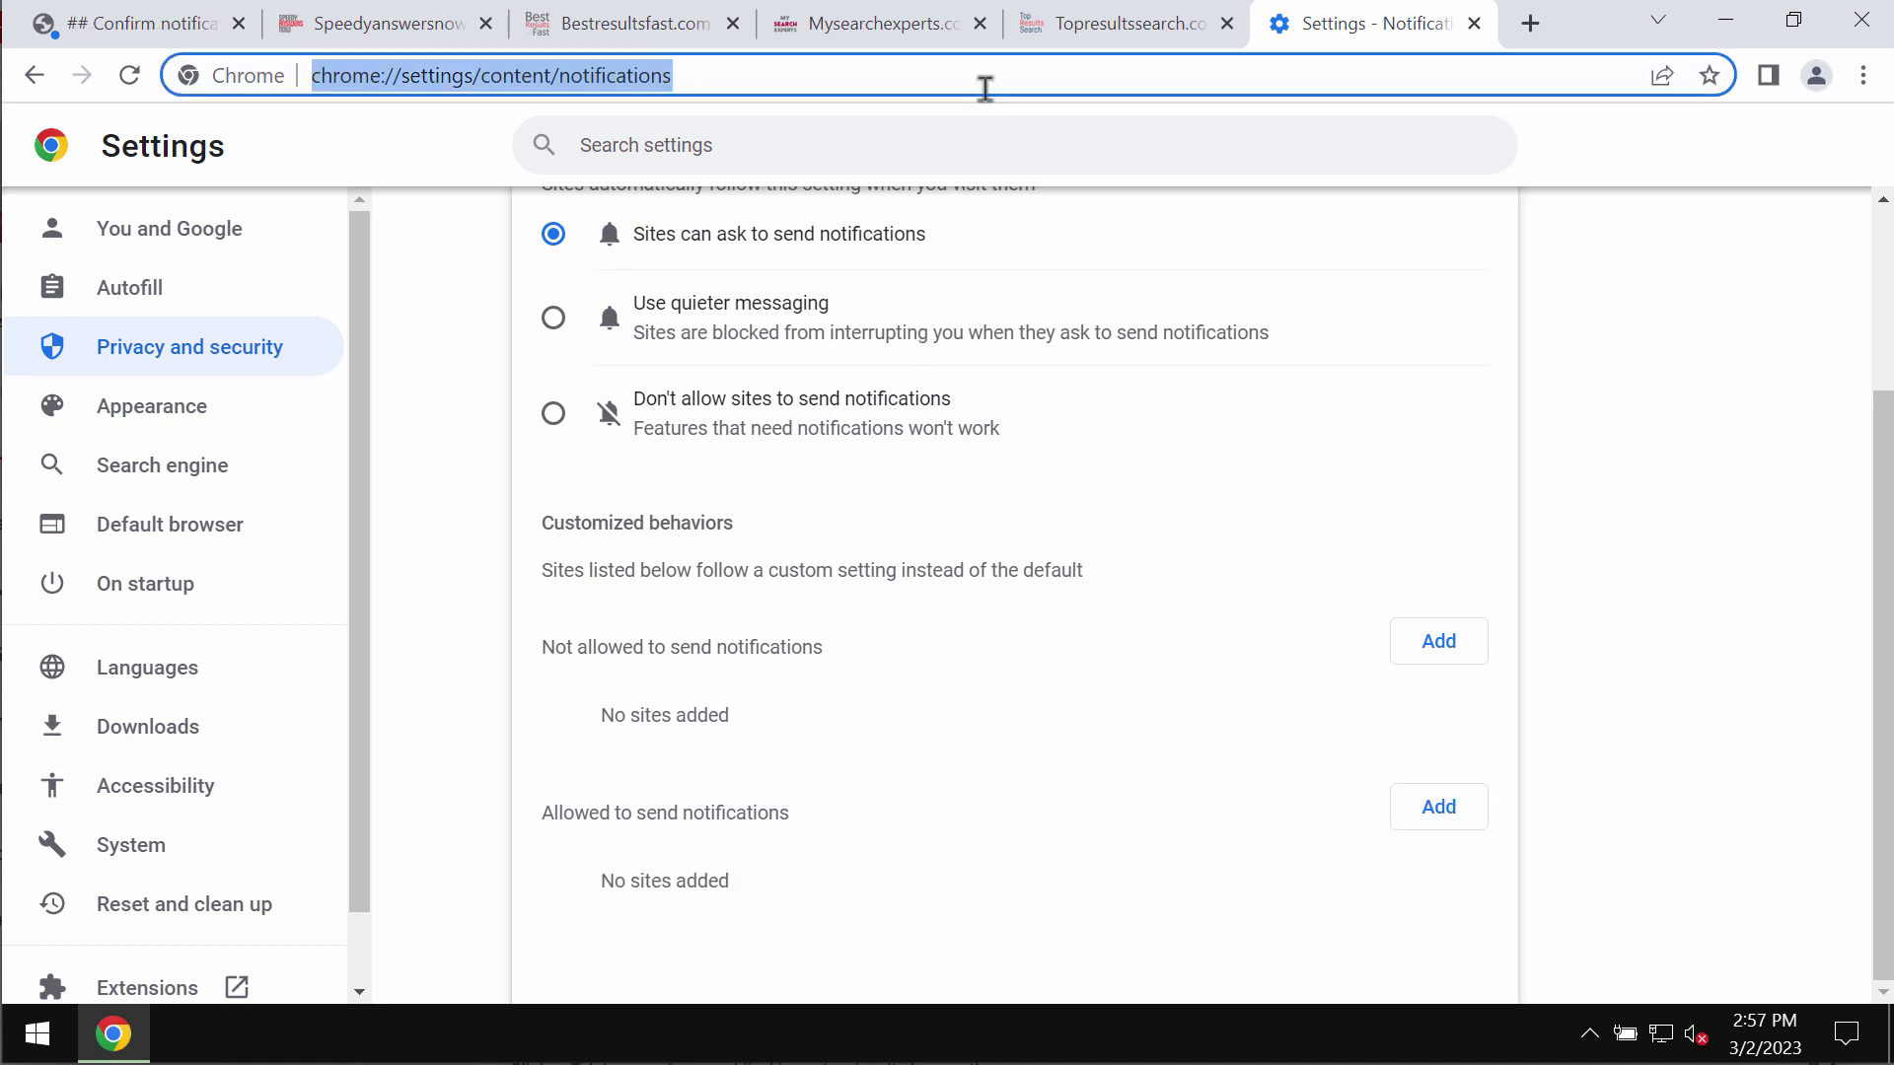
pyautogui.write('c')
pyautogui.press('Return')
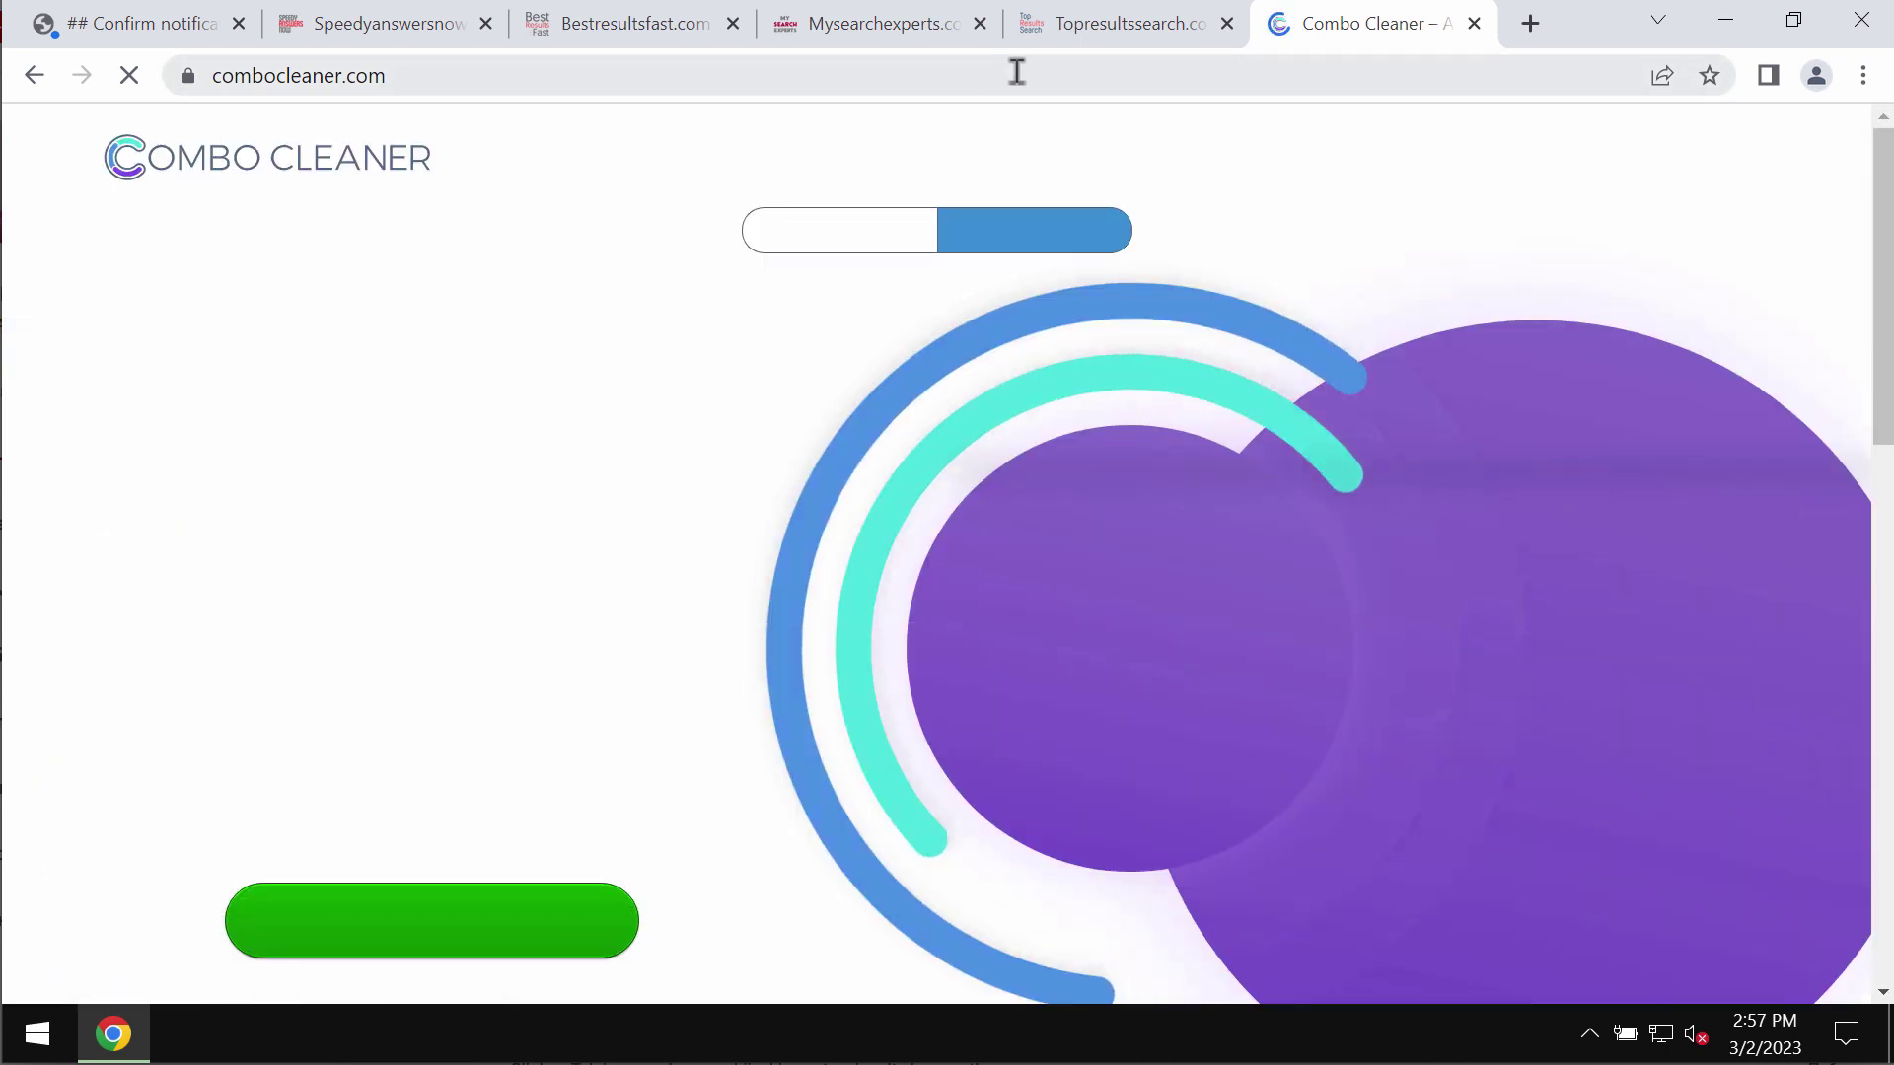
pyautogui.click(753, 68)
pyautogui.click(753, 68)
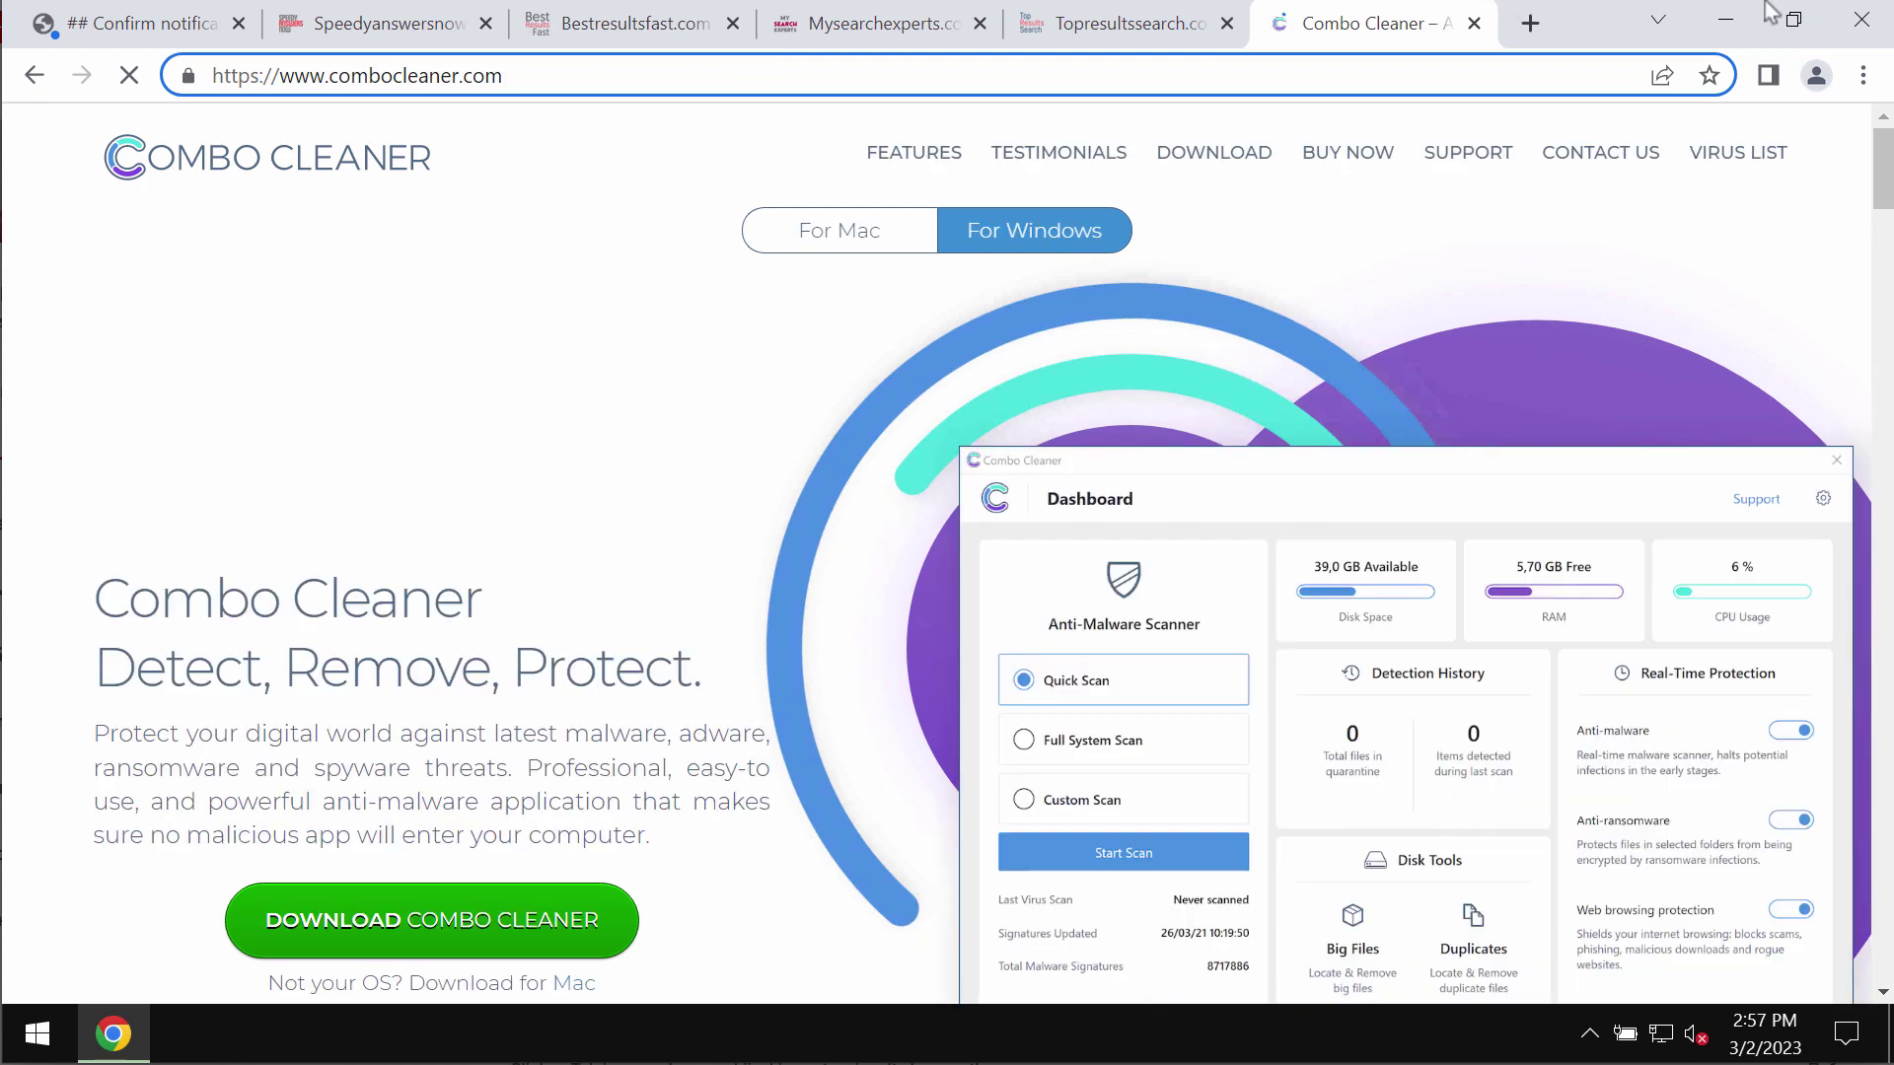
# Minimize Chrome and launch Combo Cleaner from its desktop shortcut.
pyautogui.click(1734, 21)
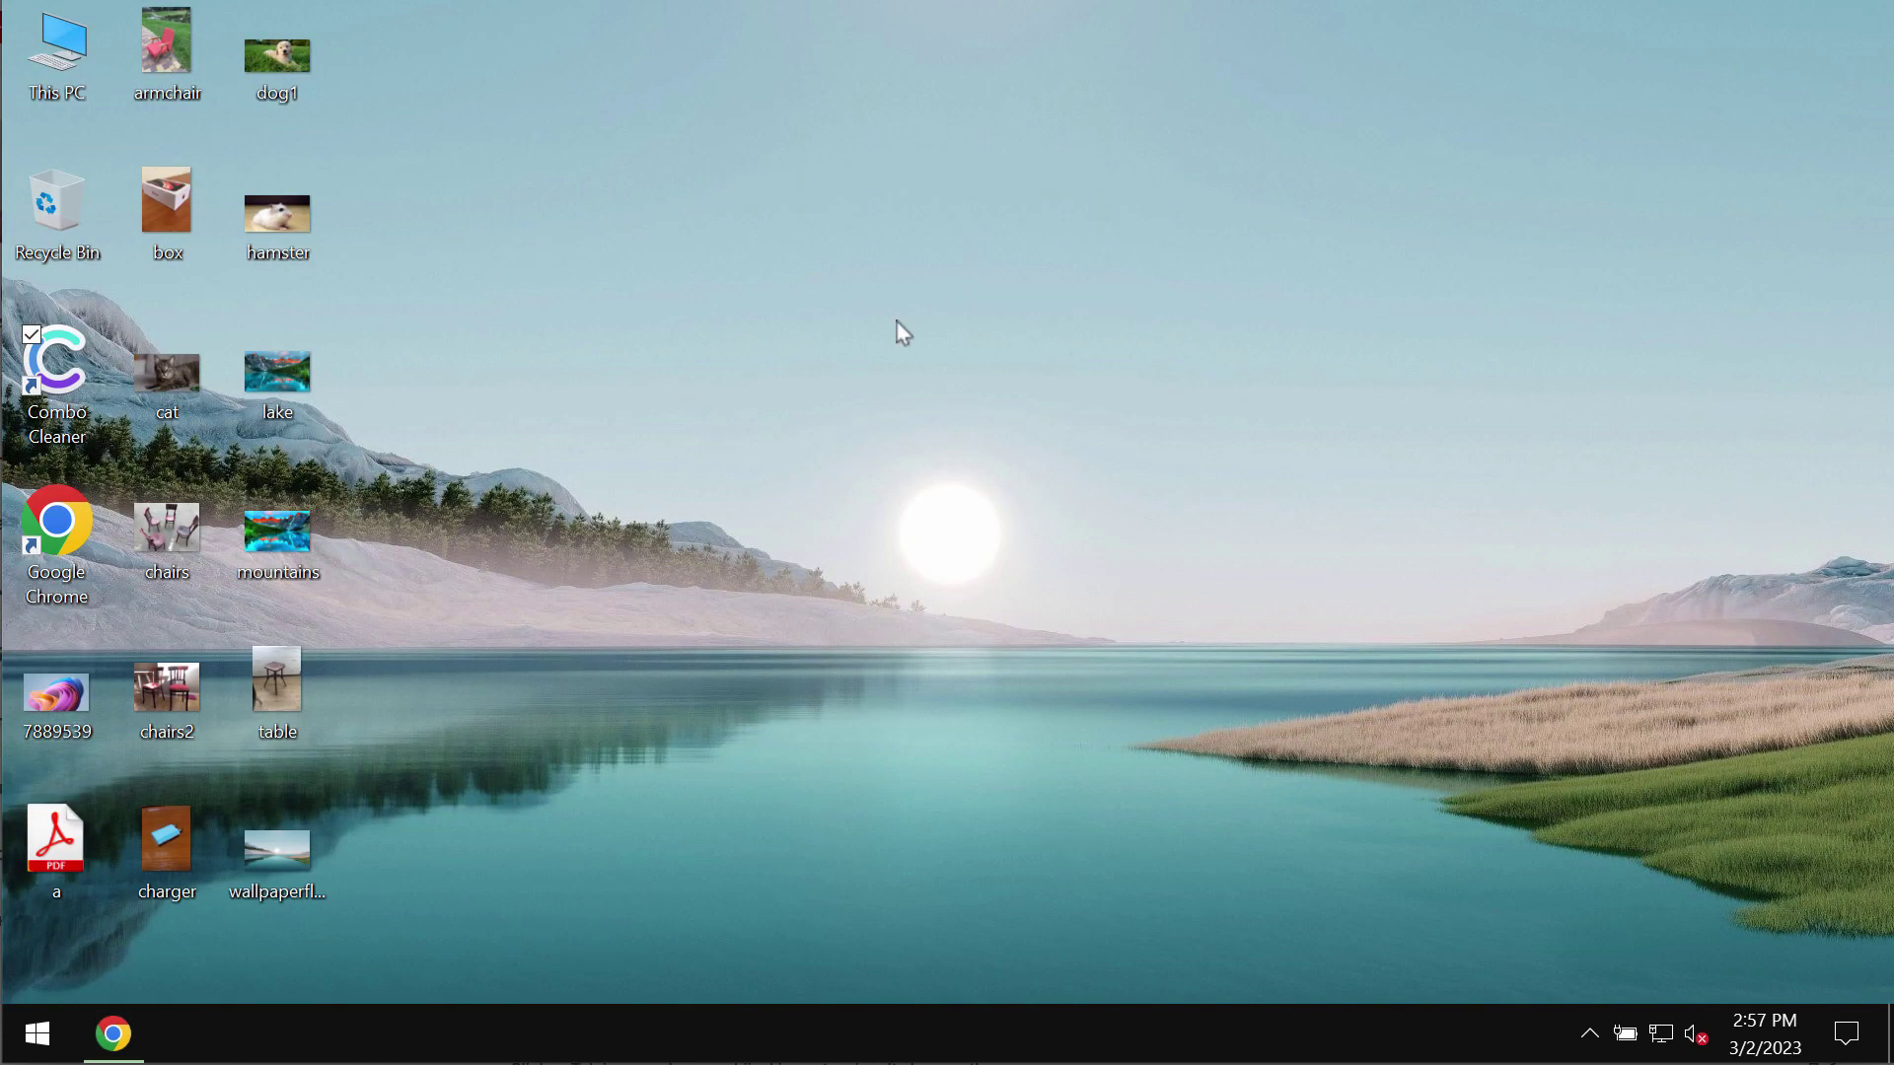
pyautogui.doubleClick(71, 384)
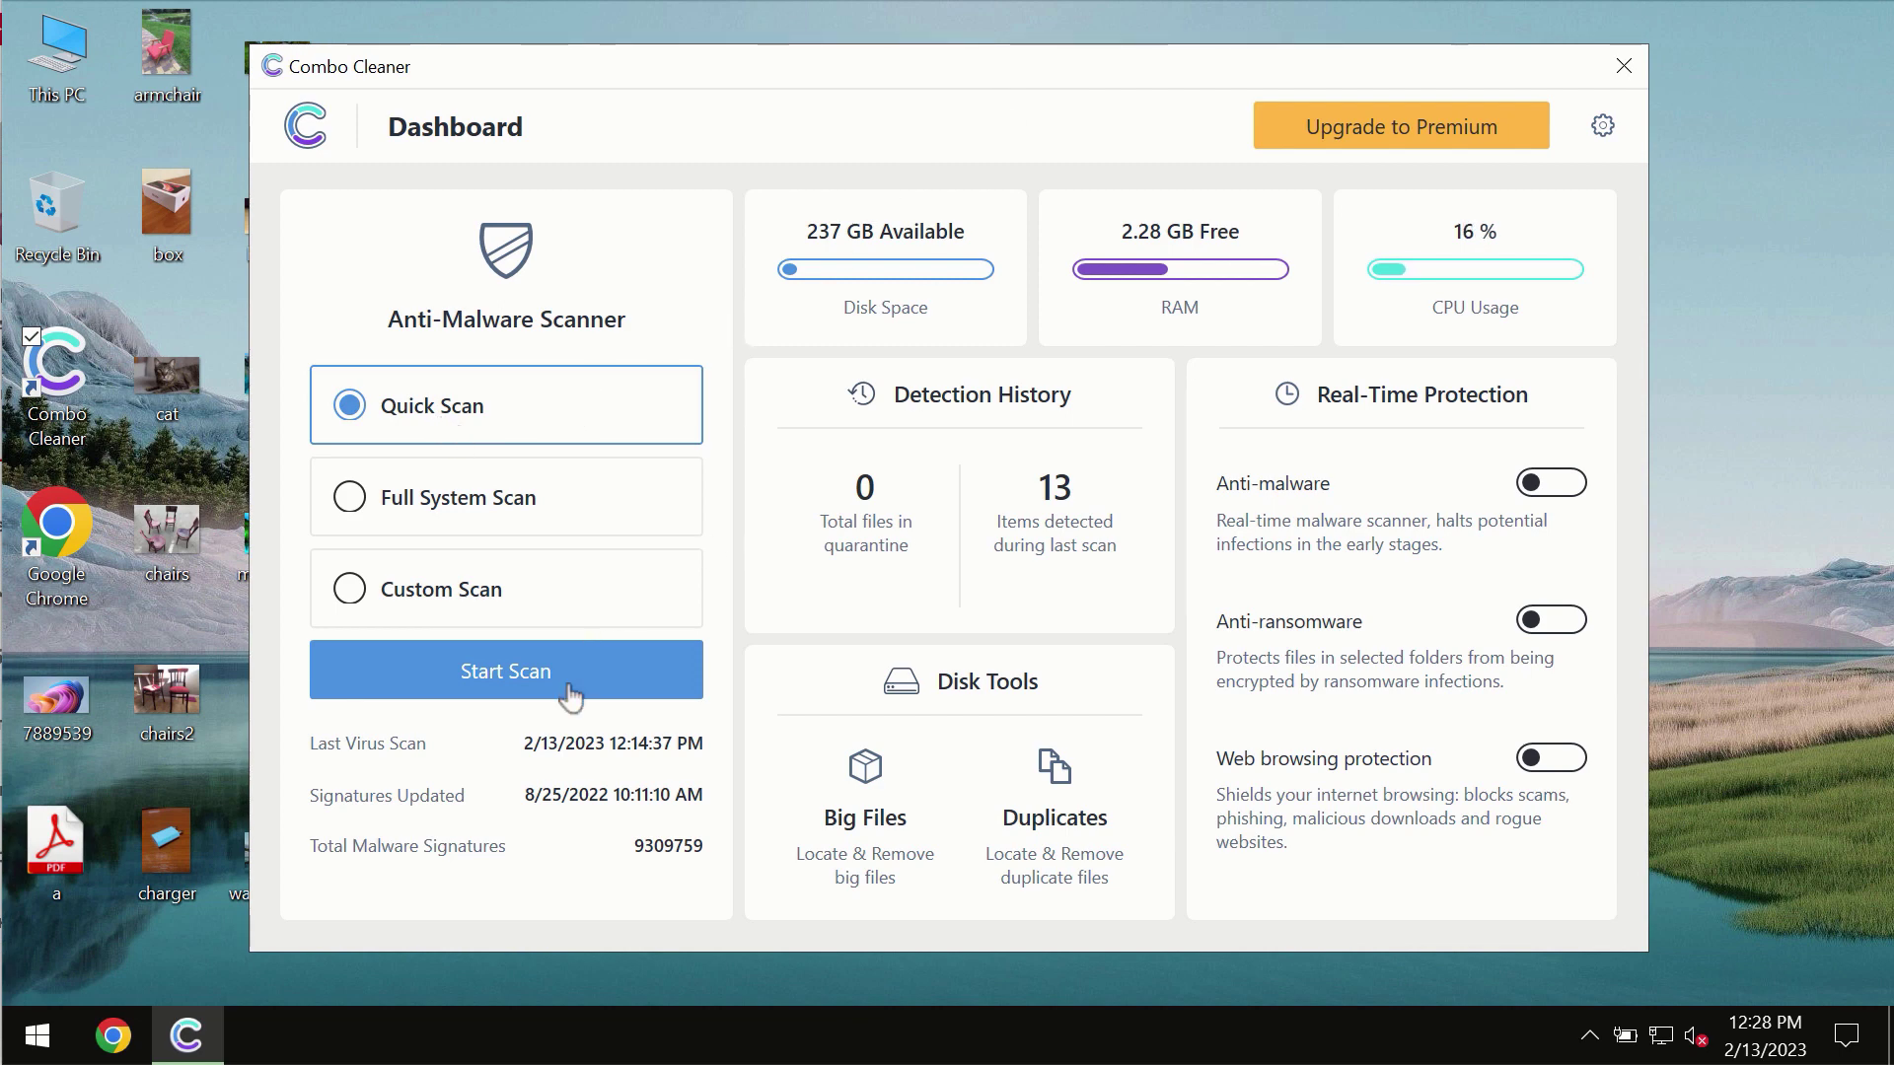
# Start a Quick Scan from the Combo Cleaner Dashboard.
pyautogui.click(488, 694)
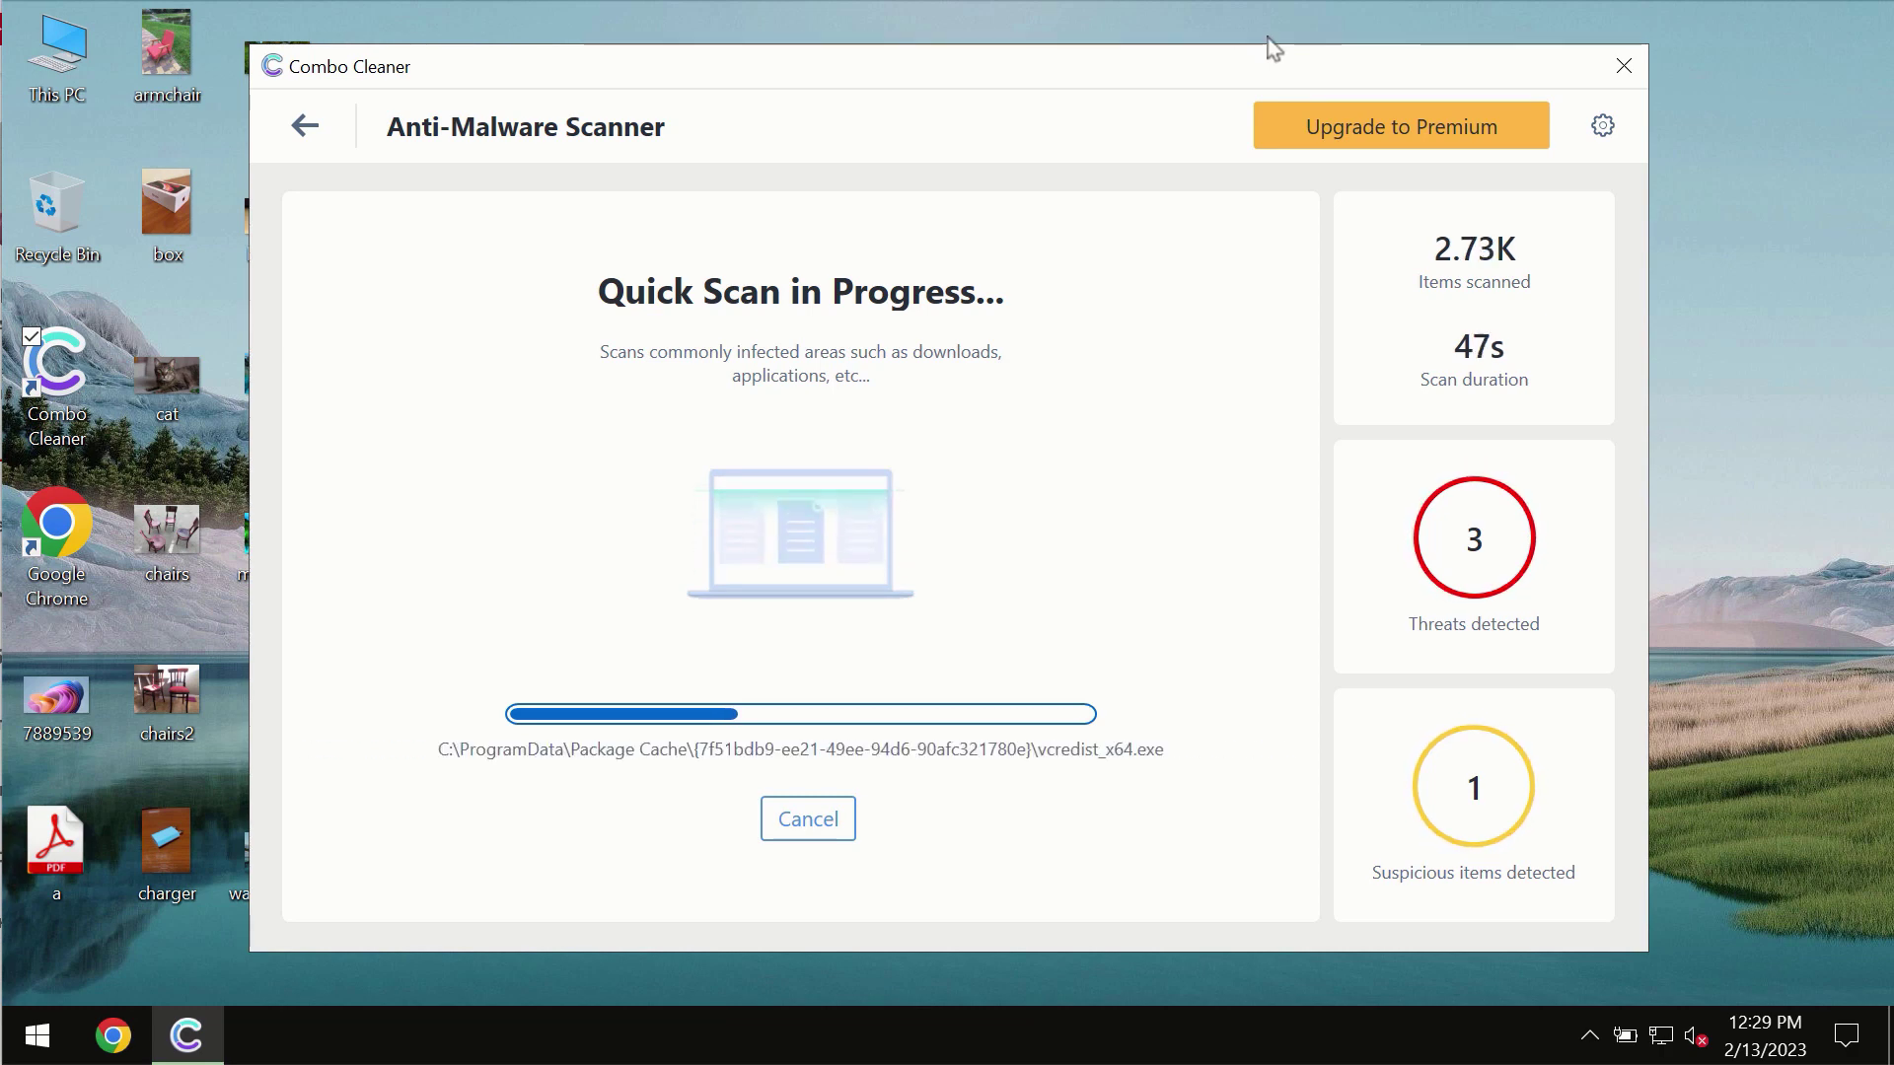
# Open Combo Cleaner's settings to the Anti-Ransomware section.
pyautogui.click(1605, 131)
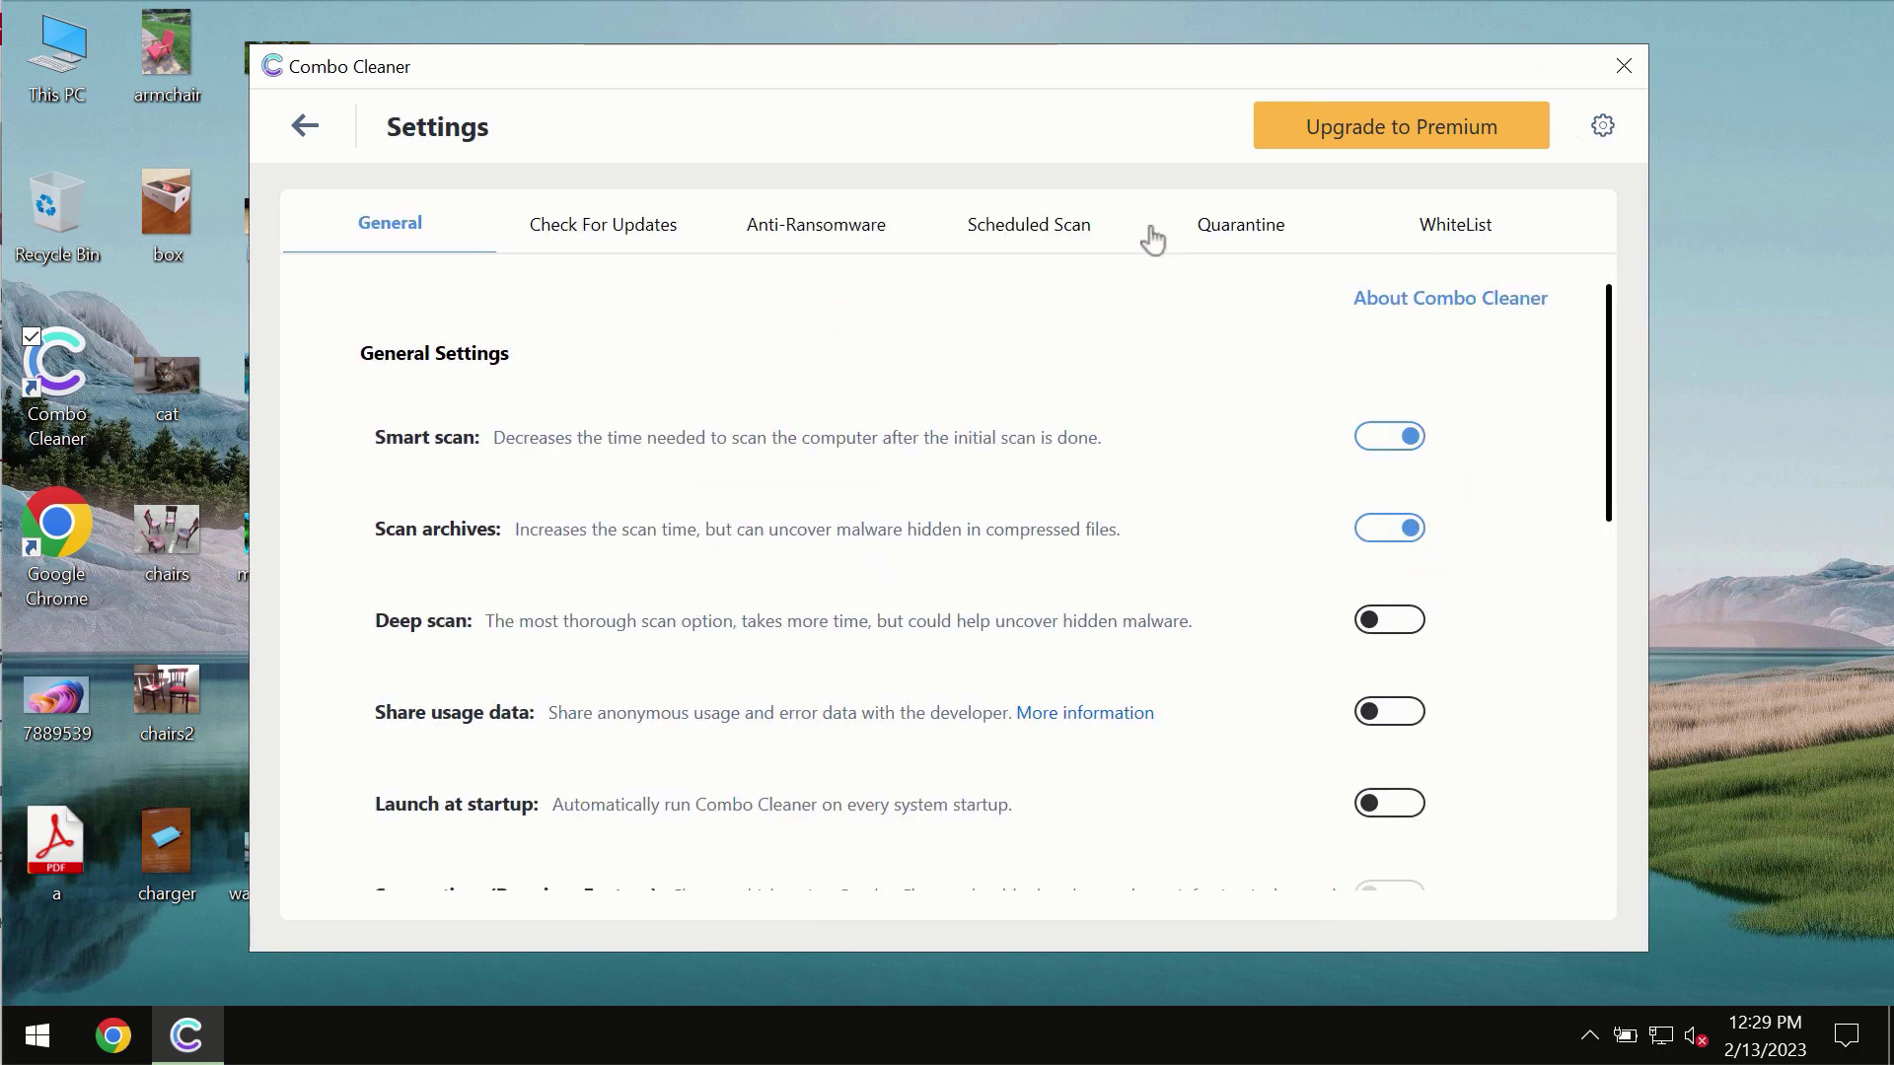
pyautogui.click(813, 234)
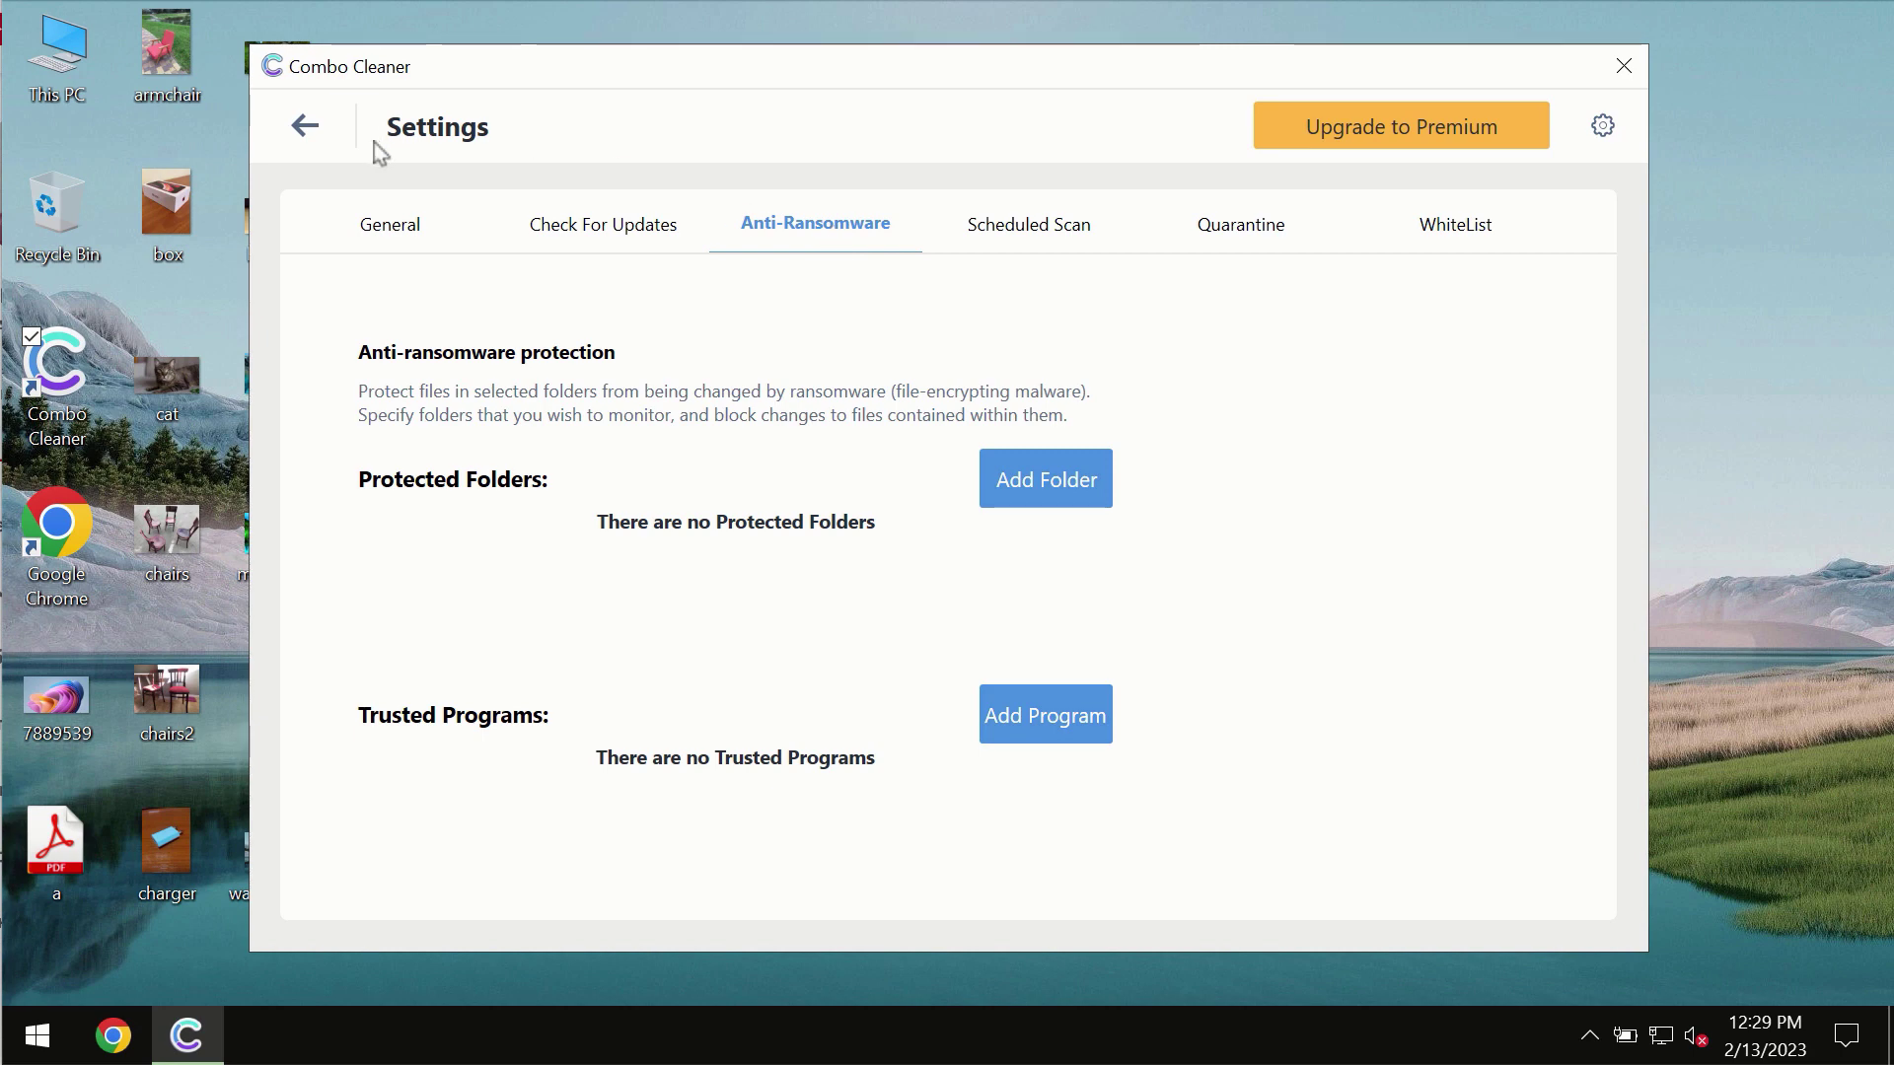
# Return to the Dashboard and reopen the running Quick Scan's progress to see its results.
pyautogui.click(312, 146)
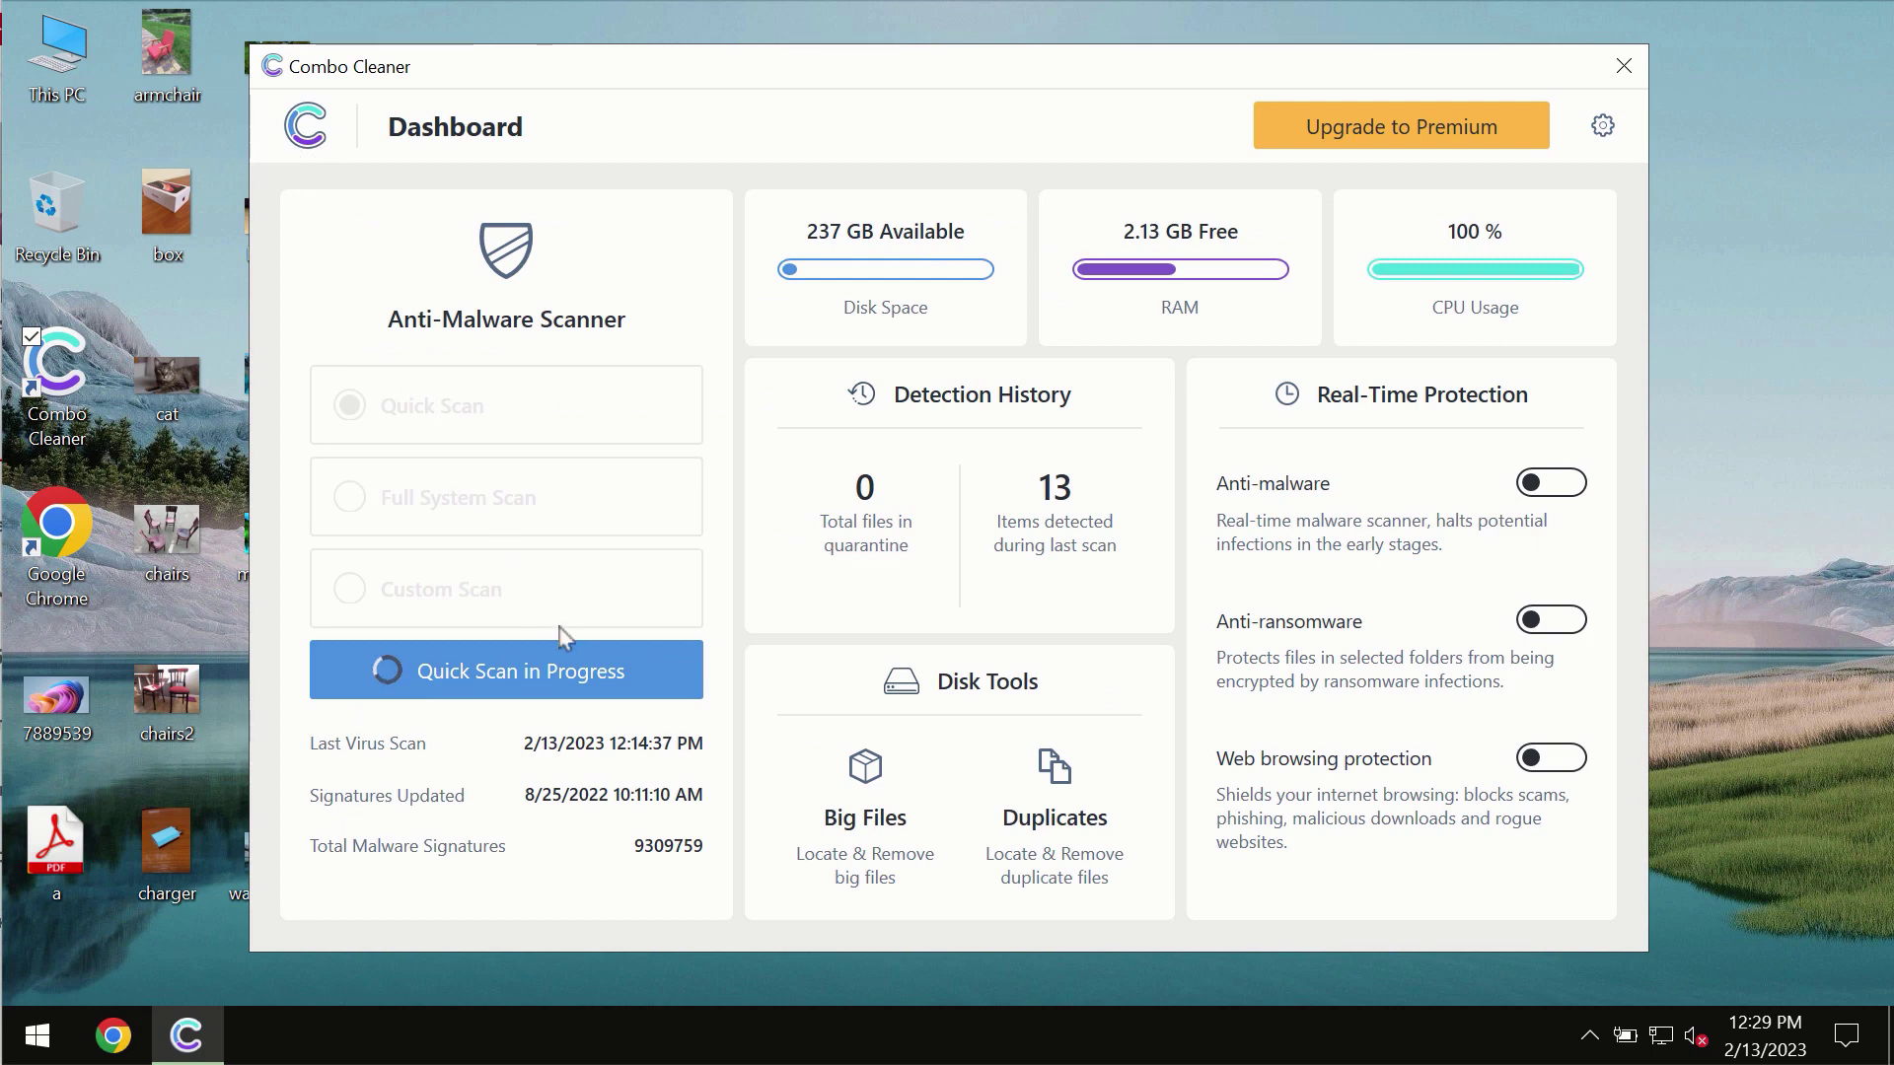
pyautogui.click(570, 678)
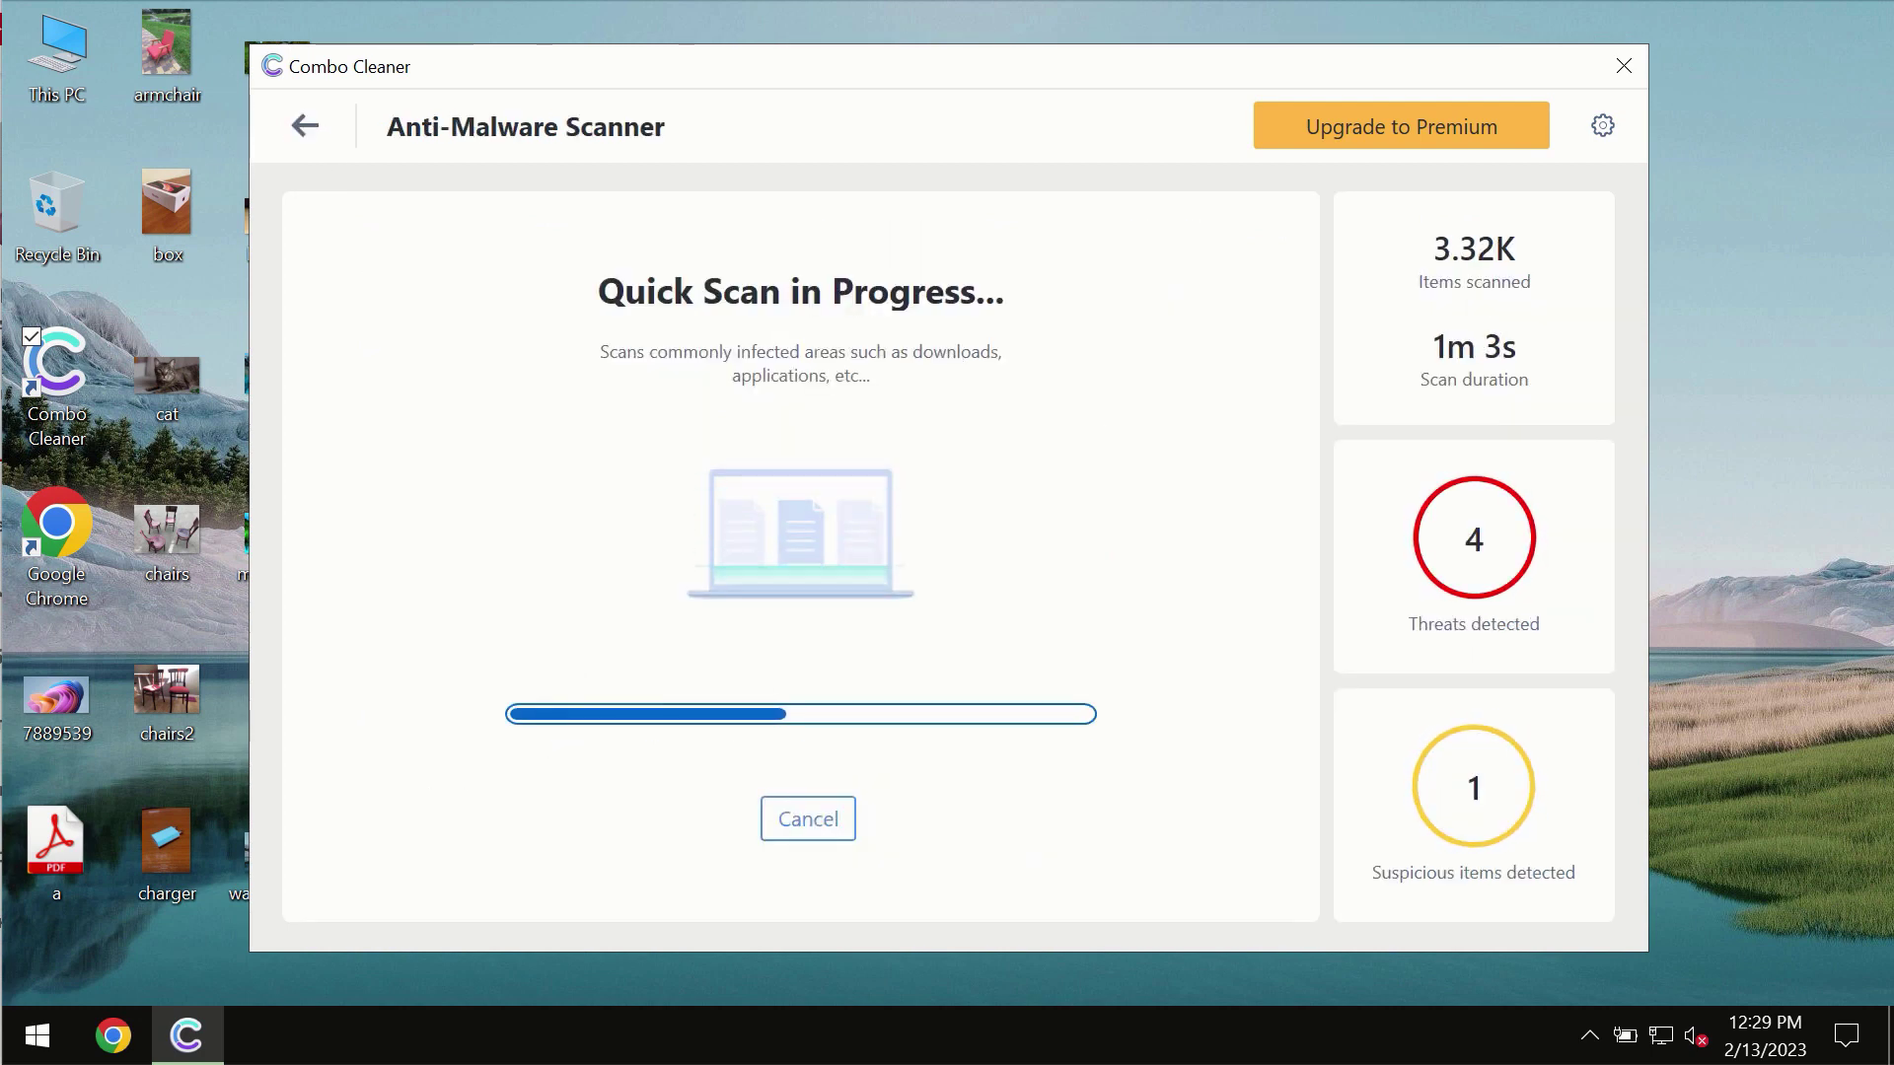